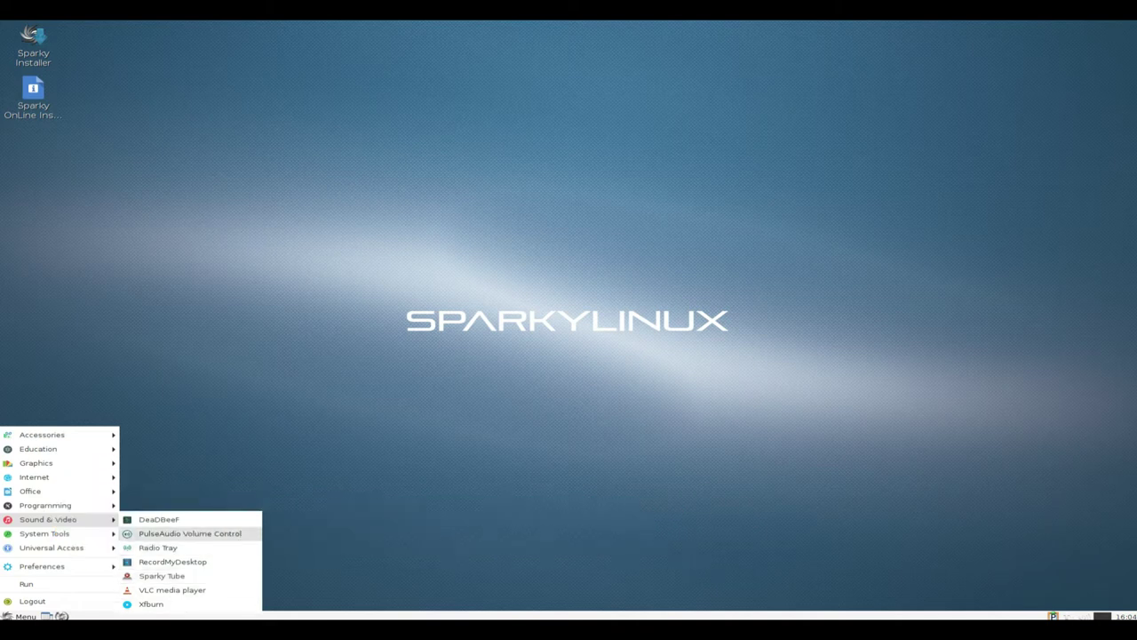
Open About SparkyLinux from the system tools, review the system information, and close the window
mouse_move(45, 533)
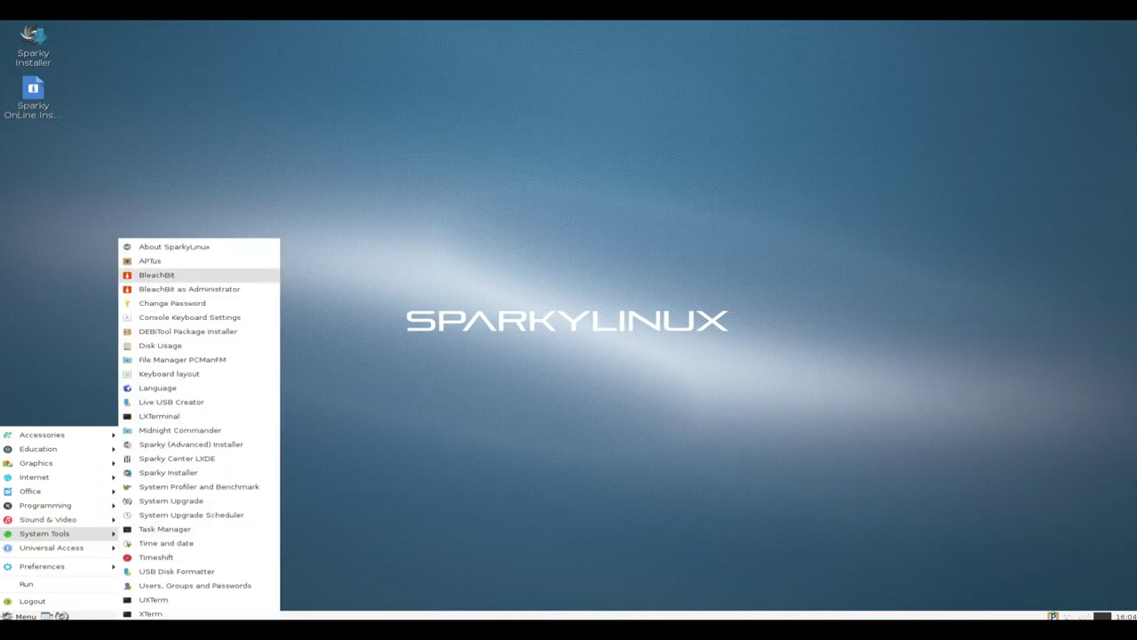
click(173, 246)
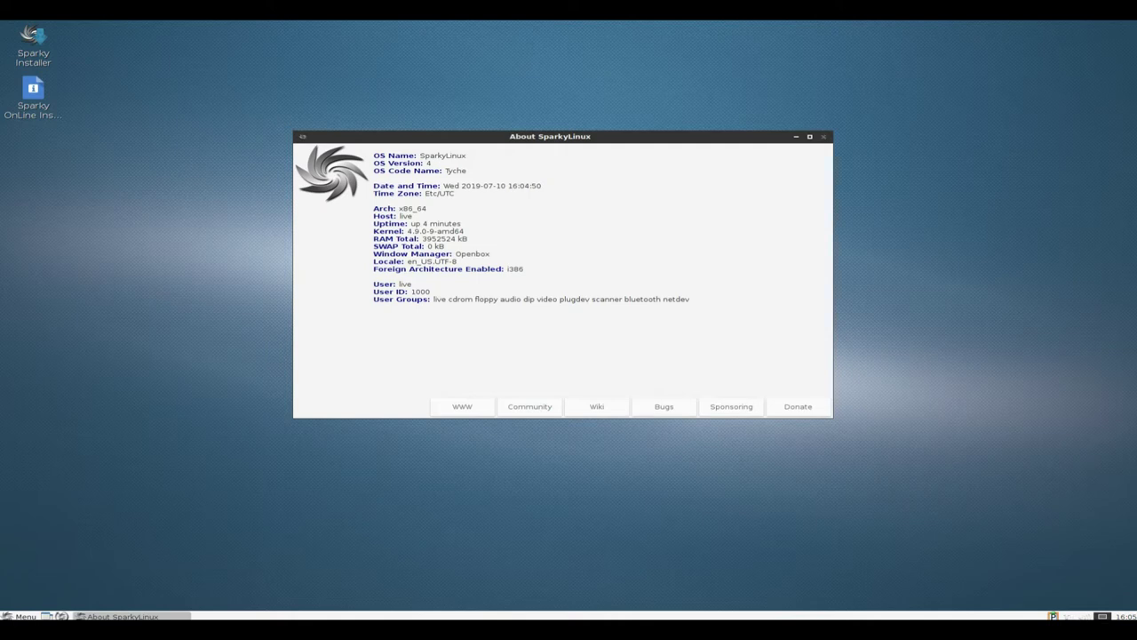
key(alt+F4)
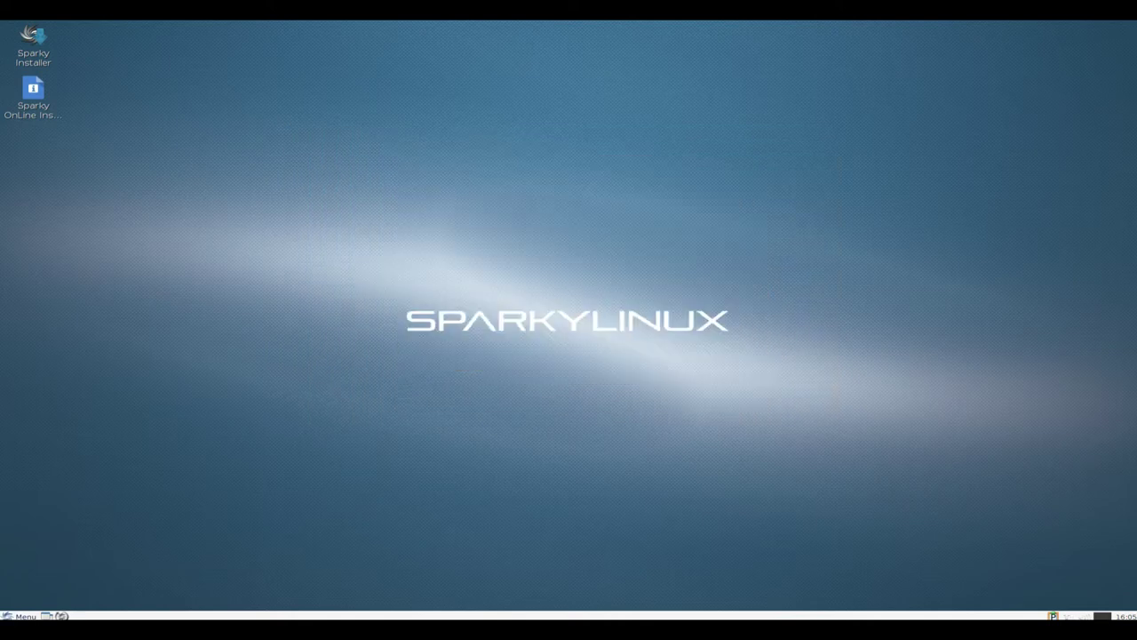
Launch the PCManFM file manager from the system tools category
key(super)
key(Up)
key(Up)
key(Up)
key(Up)
key(Up)
key(Up)
key(Up)
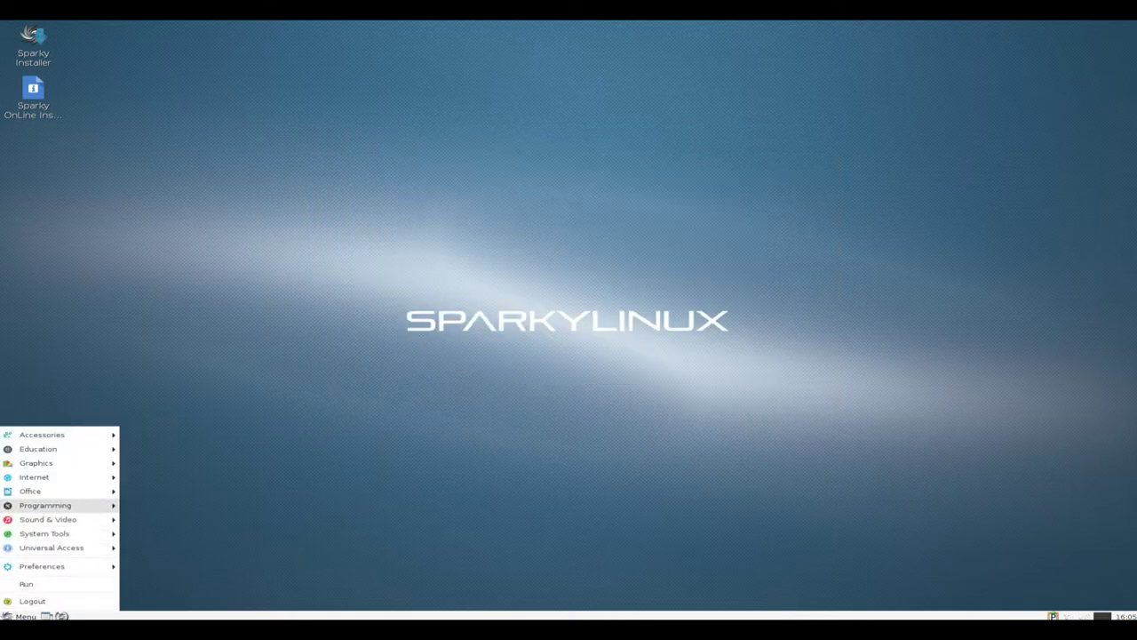
key(Down)
key(Down)
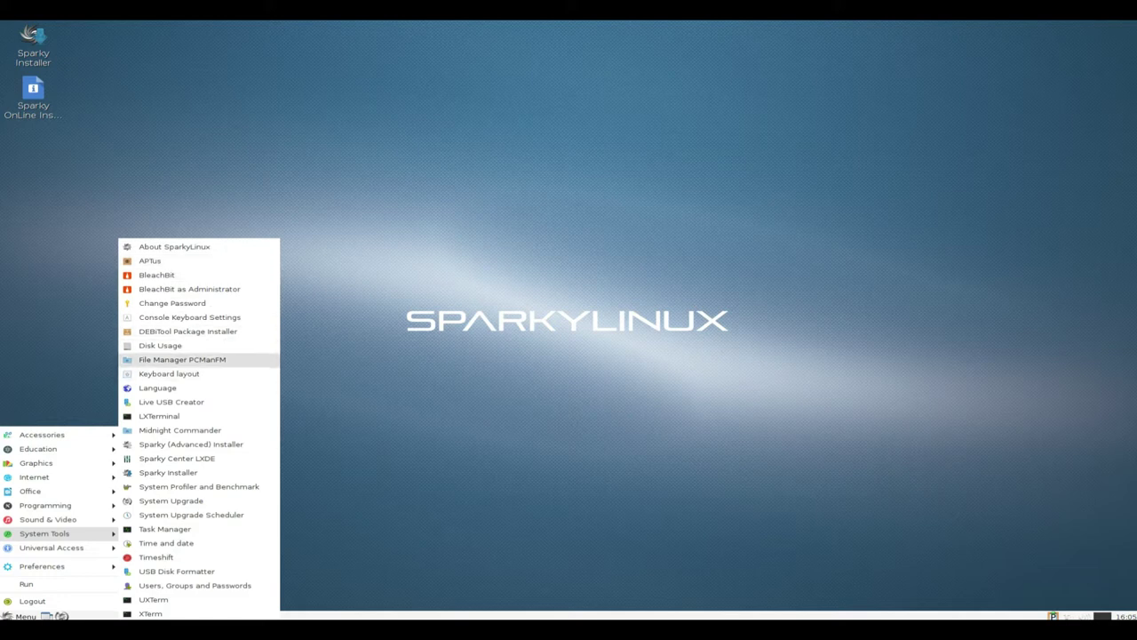
click(182, 359)
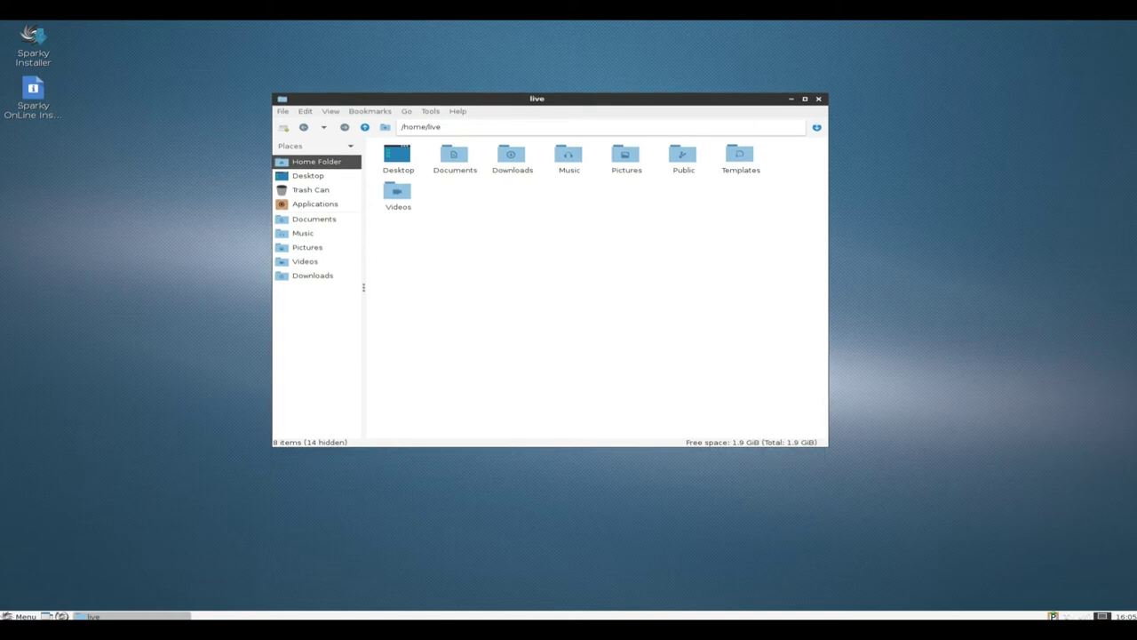
Check PCManFM's version information and its artwork and authorship credits, and close the file manager
key(alt+h)
key(Return)
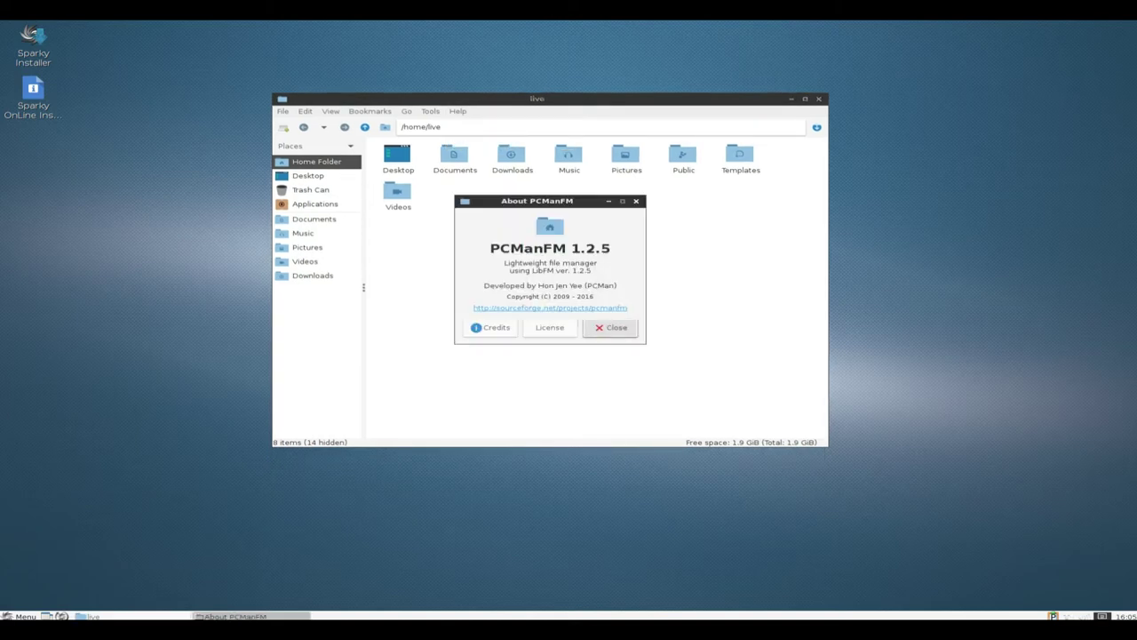
key(alt+c)
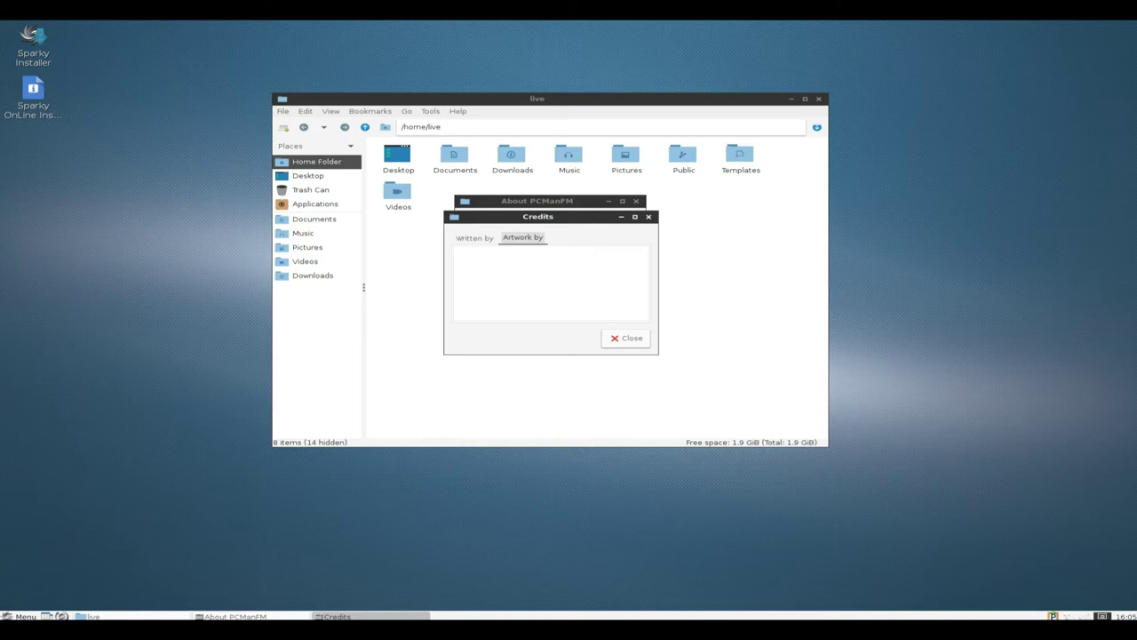
key(Left)
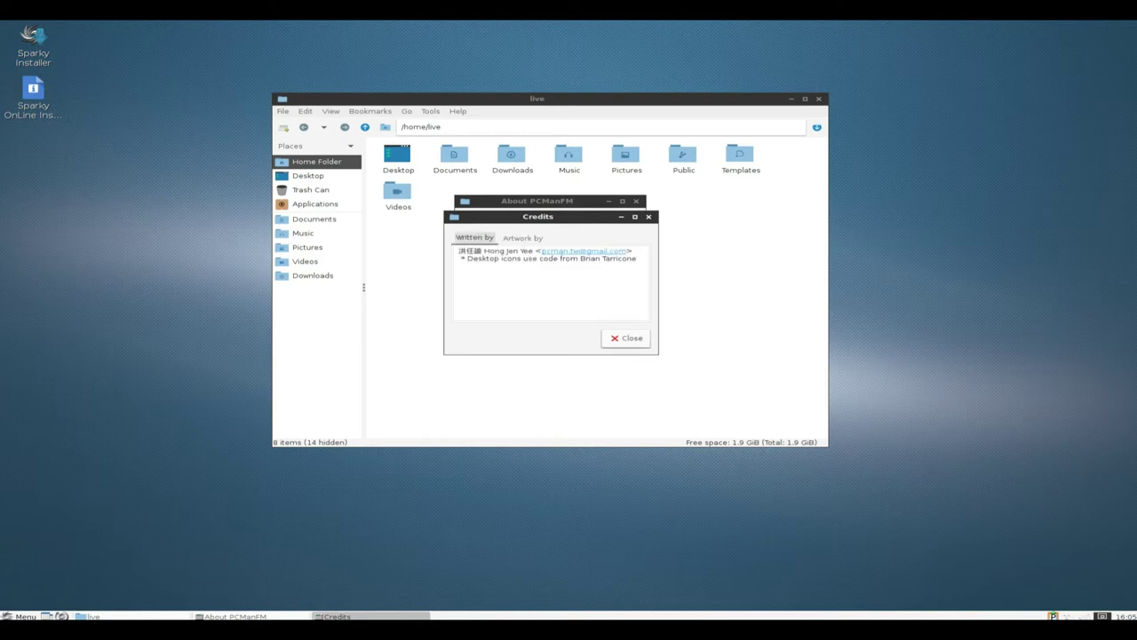
key(Tab)
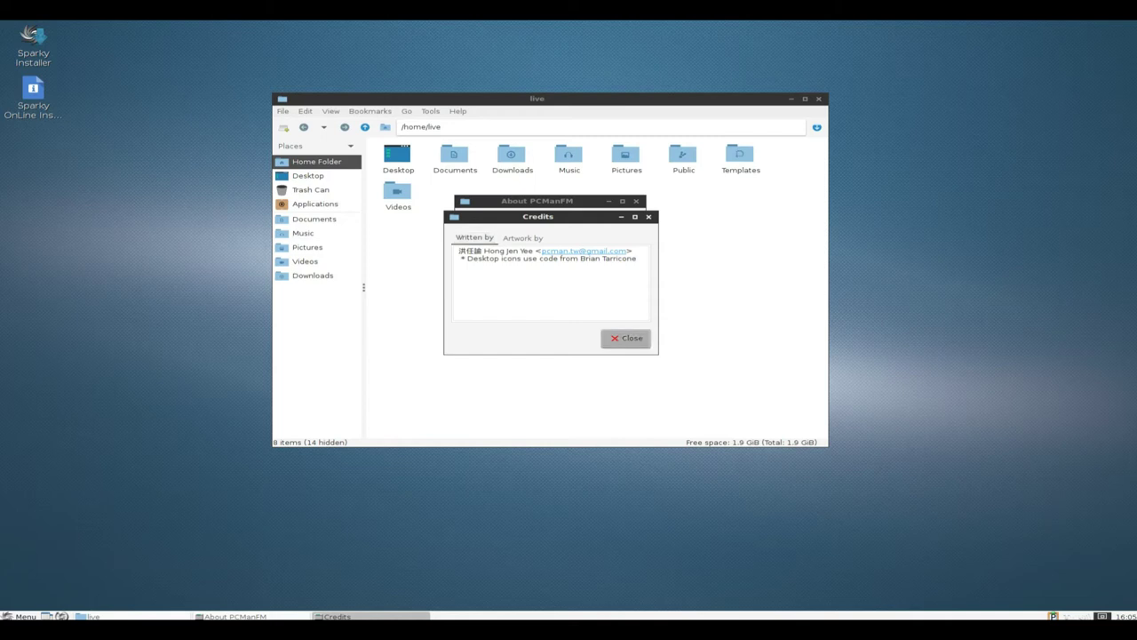
key(Return)
key(Tab)
key(Tab)
key(Return)
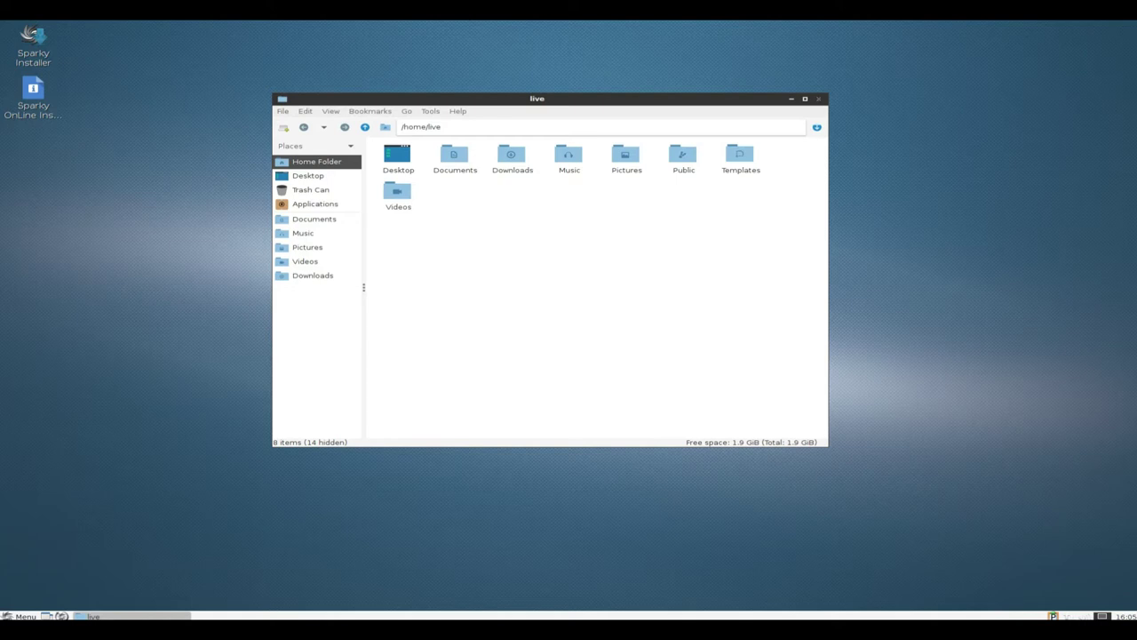
key(alt+F4)
Launch Task Manager from the system tools, review CPU usage, memory usage and running processes, and close it
key(super)
key(Up)
key(Up)
key(Up)
key(Up)
key(Up)
key(Up)
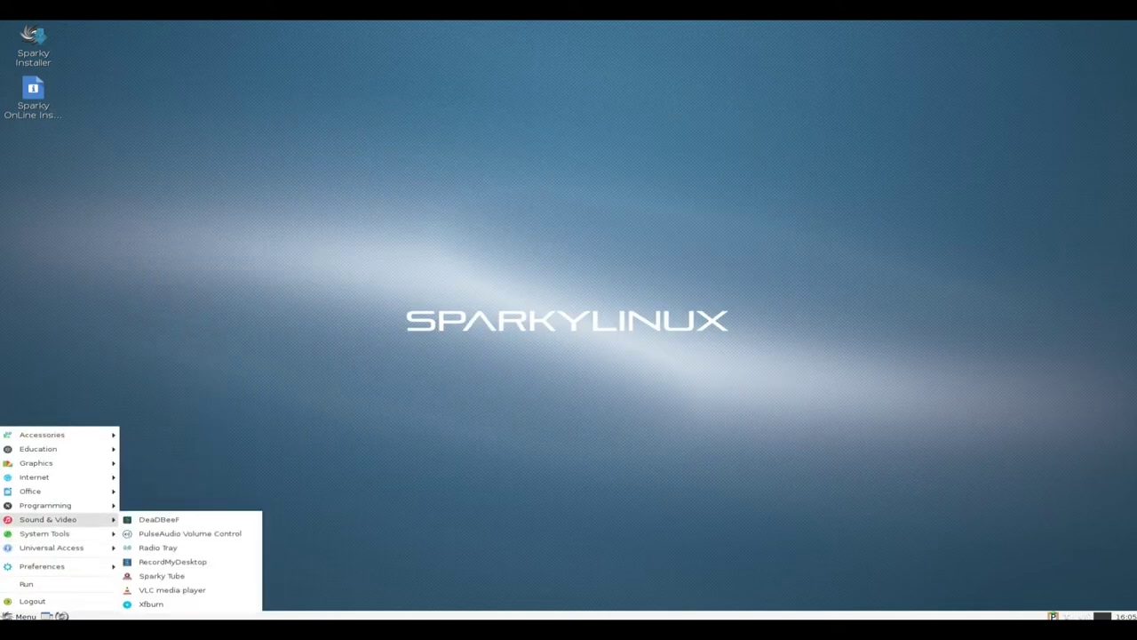
key(Down)
key(Up)
key(Up)
key(Up)
key(Up)
key(Up)
key(Up)
key(Up)
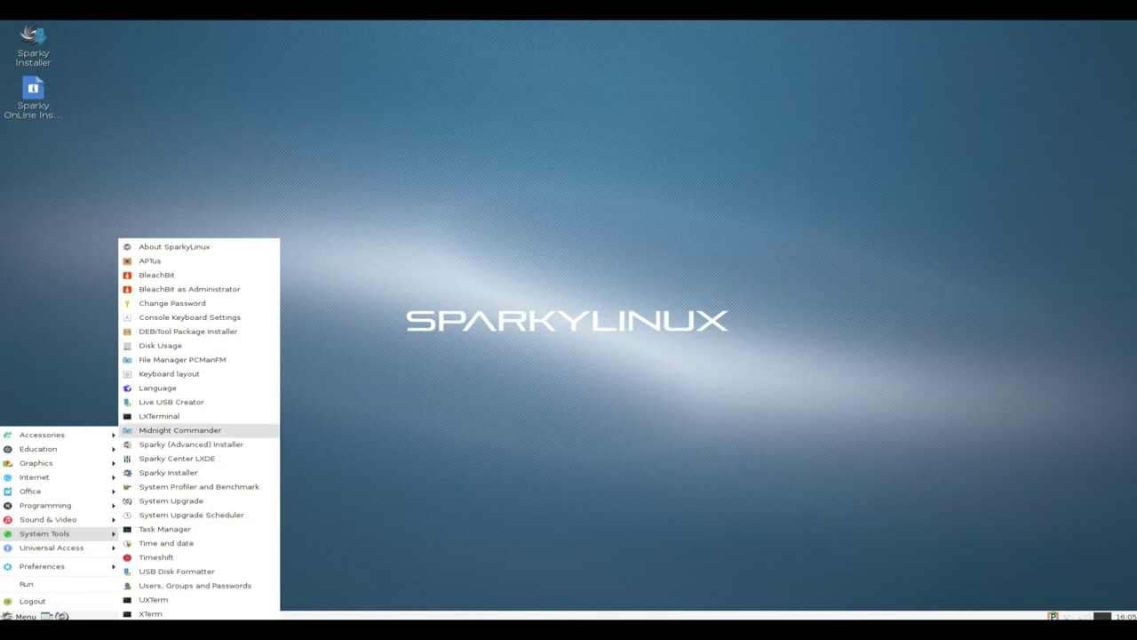
key(Down)
key(Down)
key(Down)
key(Down)
key(Down)
key(Down)
key(Down)
key(Down)
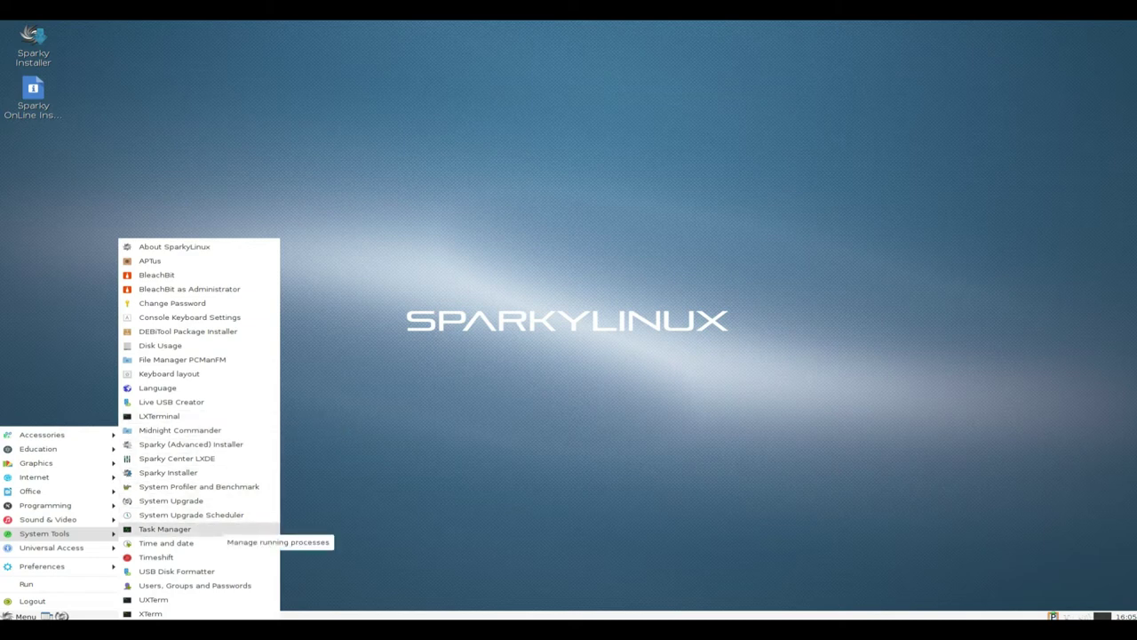
key(Up)
key(Up)
key(Down)
key(Down)
key(Return)
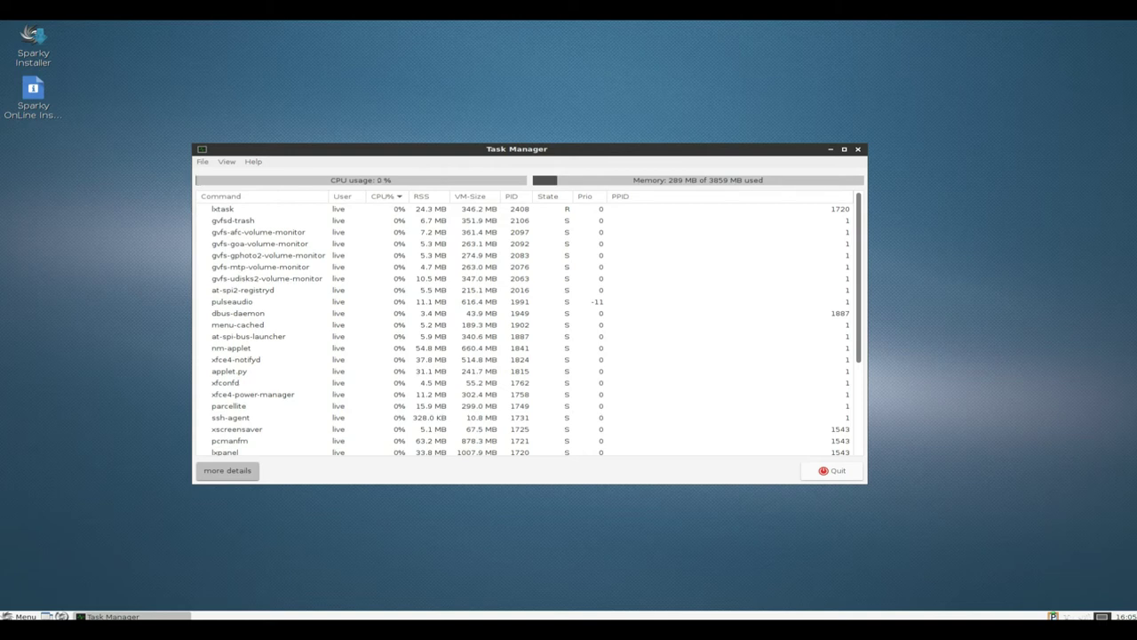
key(alt+F4)
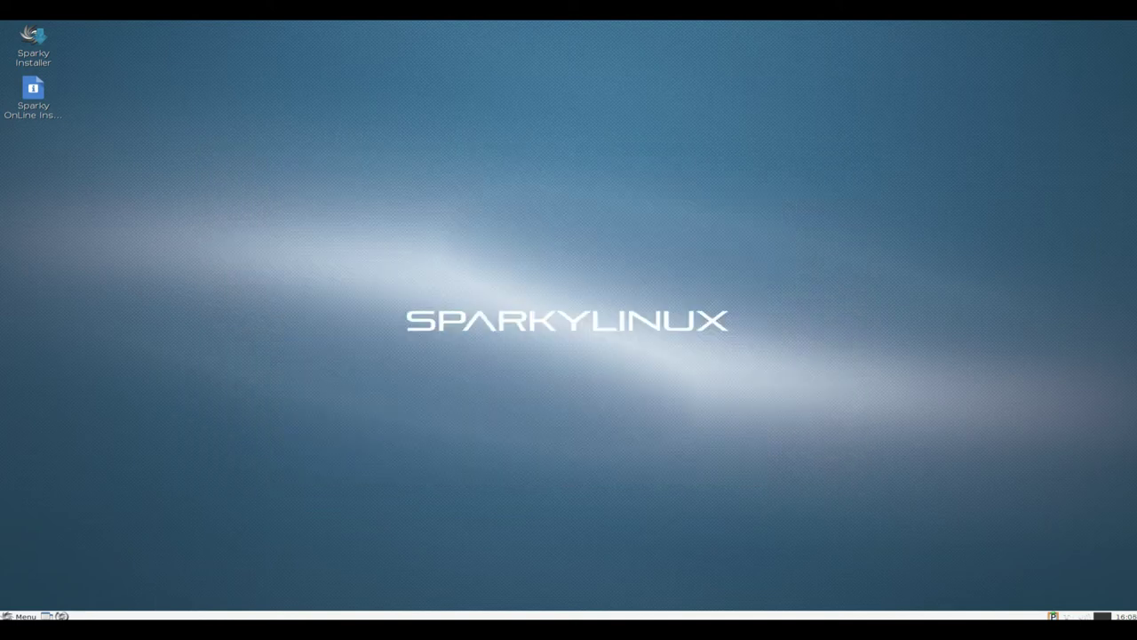
Open the Customize Look and Feel settings from the preferences category
key(super)
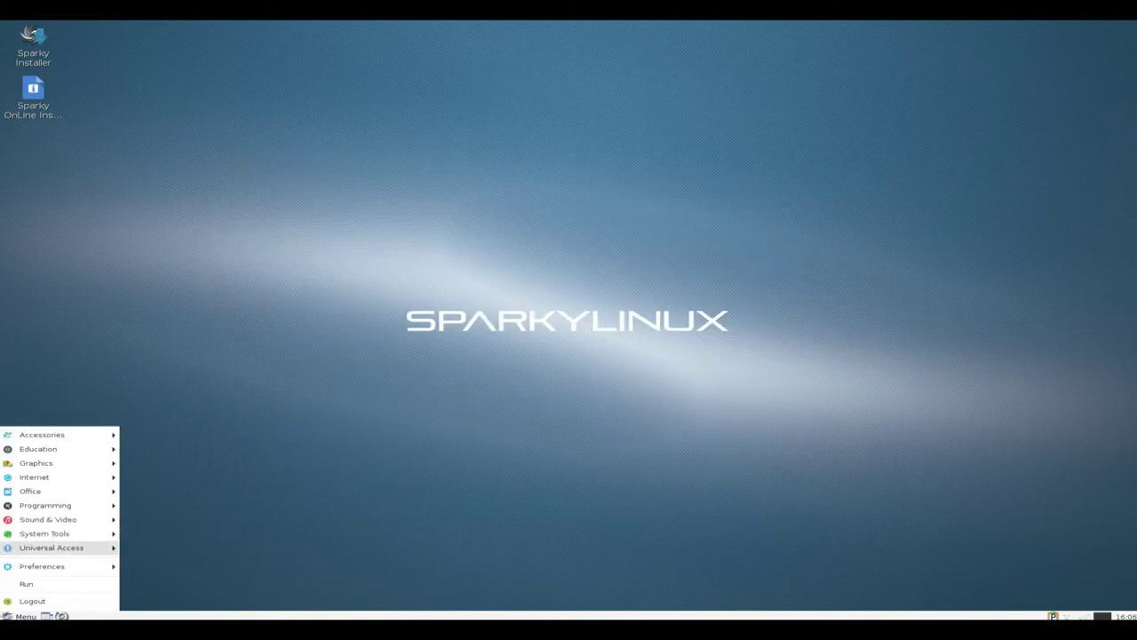
mouse_move(53, 533)
mouse_move(54, 566)
click(186, 366)
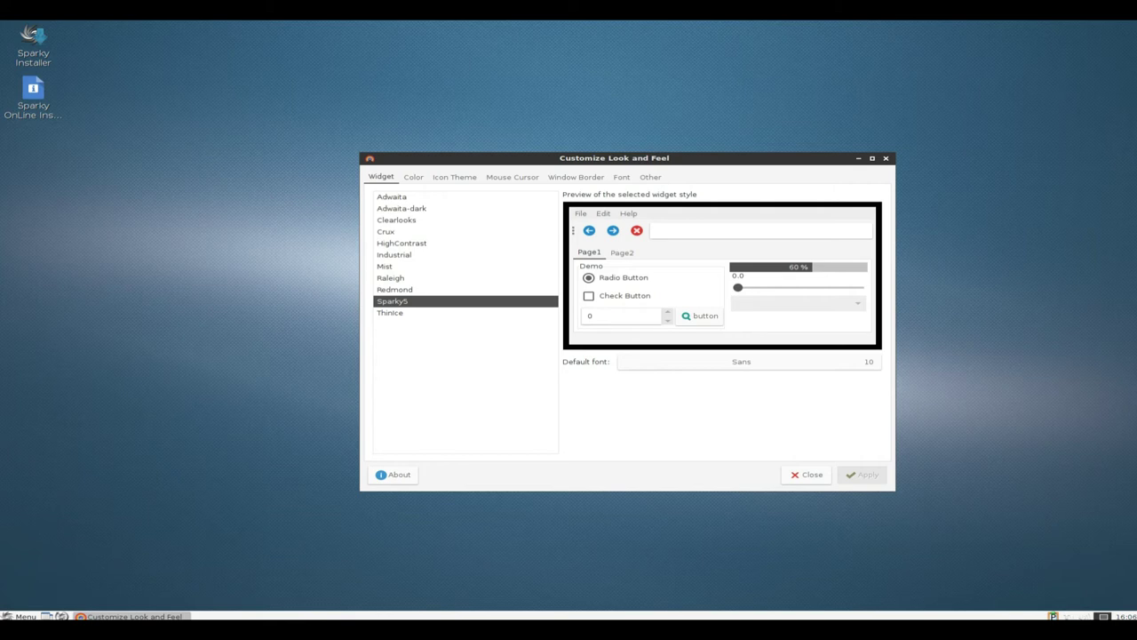
Review the icon theme, window border, font and other appearance settings, and close Customize Look and Feel
key(ctrl+Page_Down)
key(ctrl+Page_Down)
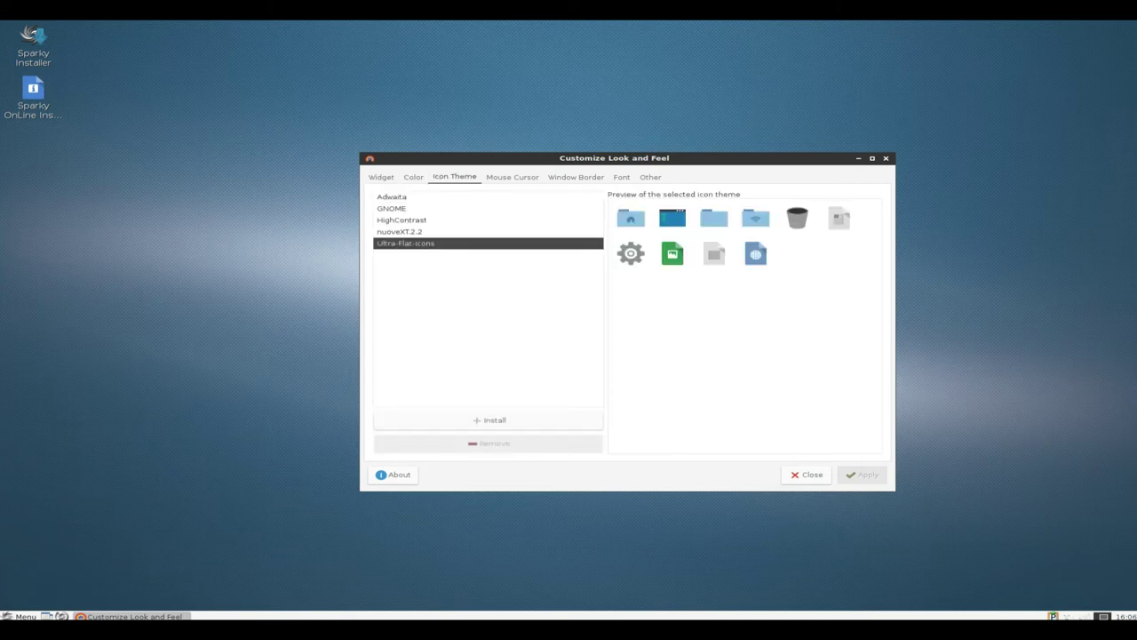
key(ctrl+Page_Down)
key(ctrl+Page_Down)
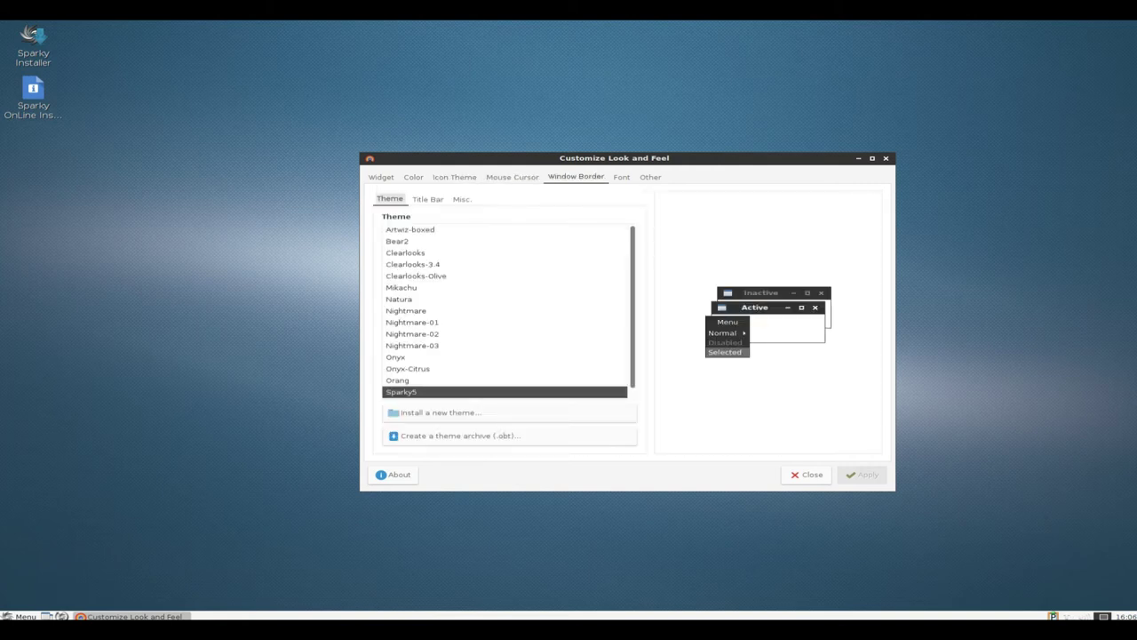
key(ctrl+Page_Down)
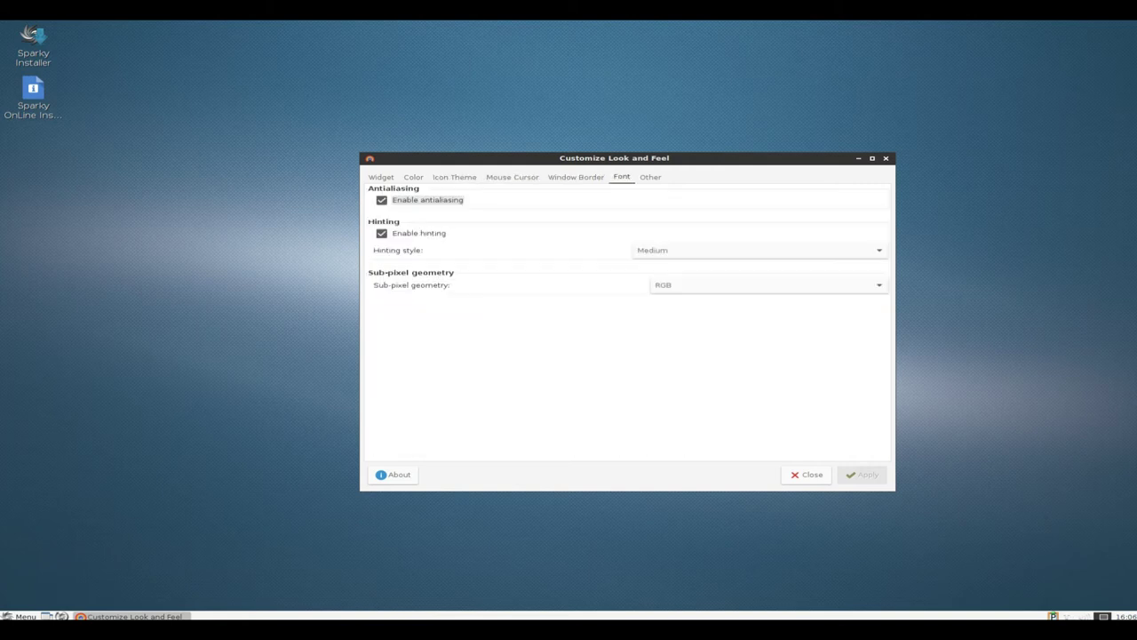
key(ctrl+Page_Down)
key(ctrl+Page_Down)
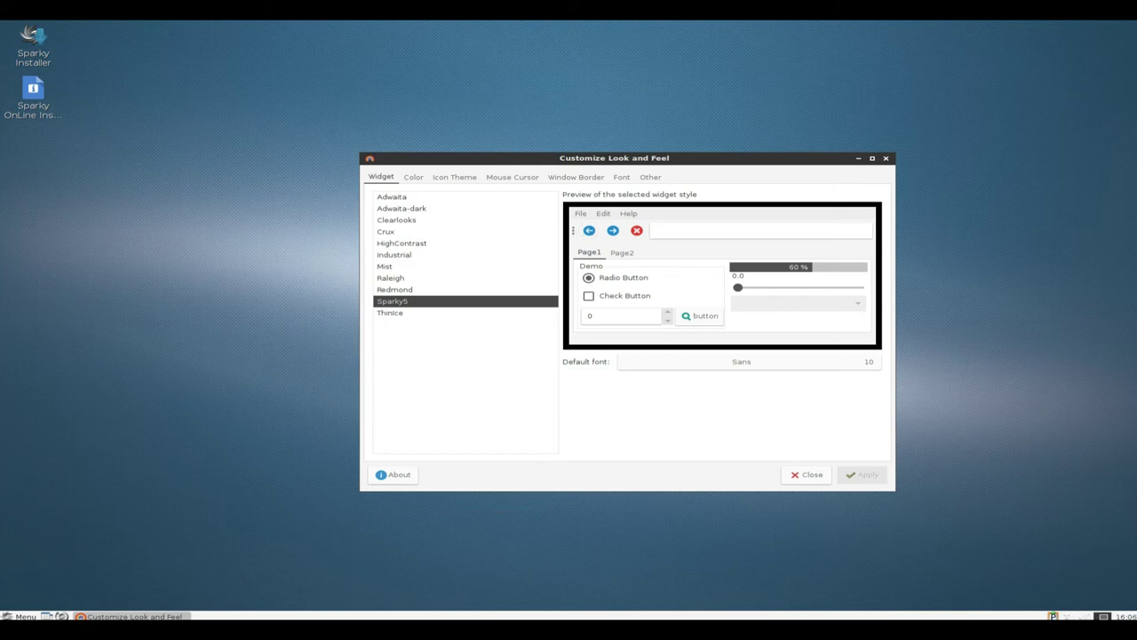
key(alt+F4)
Open Desktop Preferences for the desktop background
key(Menu)
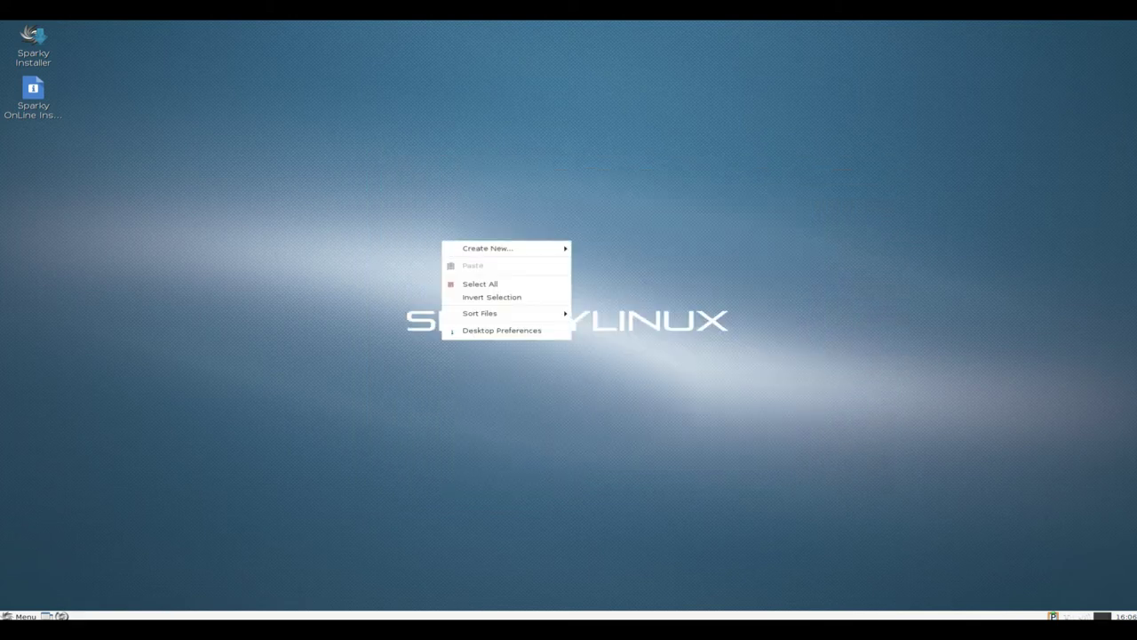
key(Down)
key(Down)
key(Down)
key(Down)
key(Down)
key(Return)
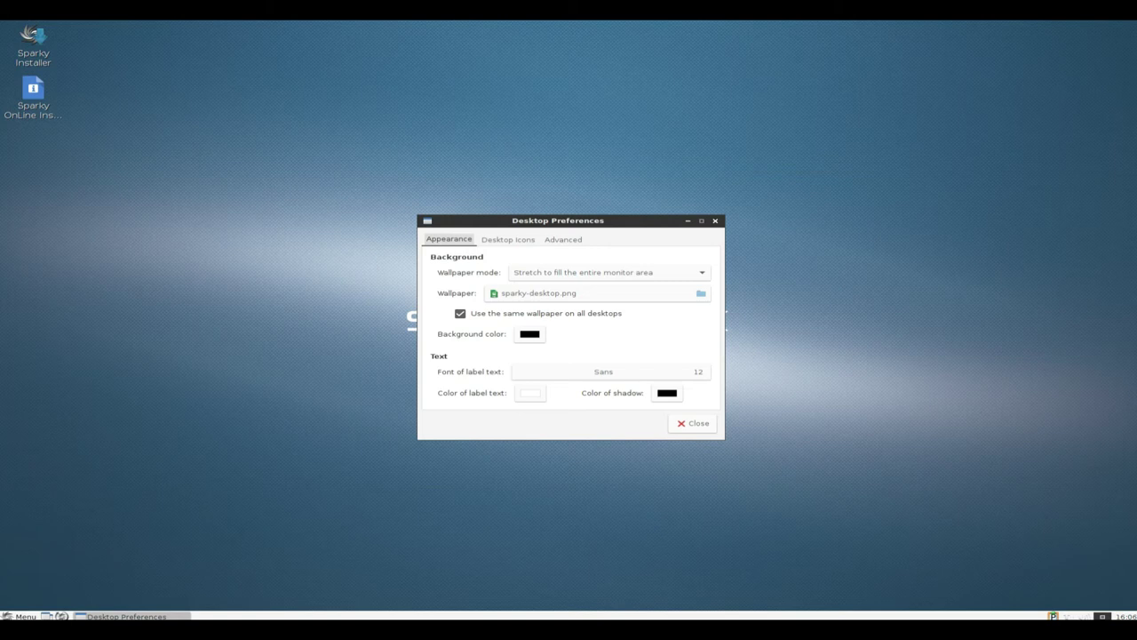
Preview the images in the artwork folder and set the desktop wallpaper to sparky-nature9.jpg
key(Tab)
key(Tab)
key(Tab)
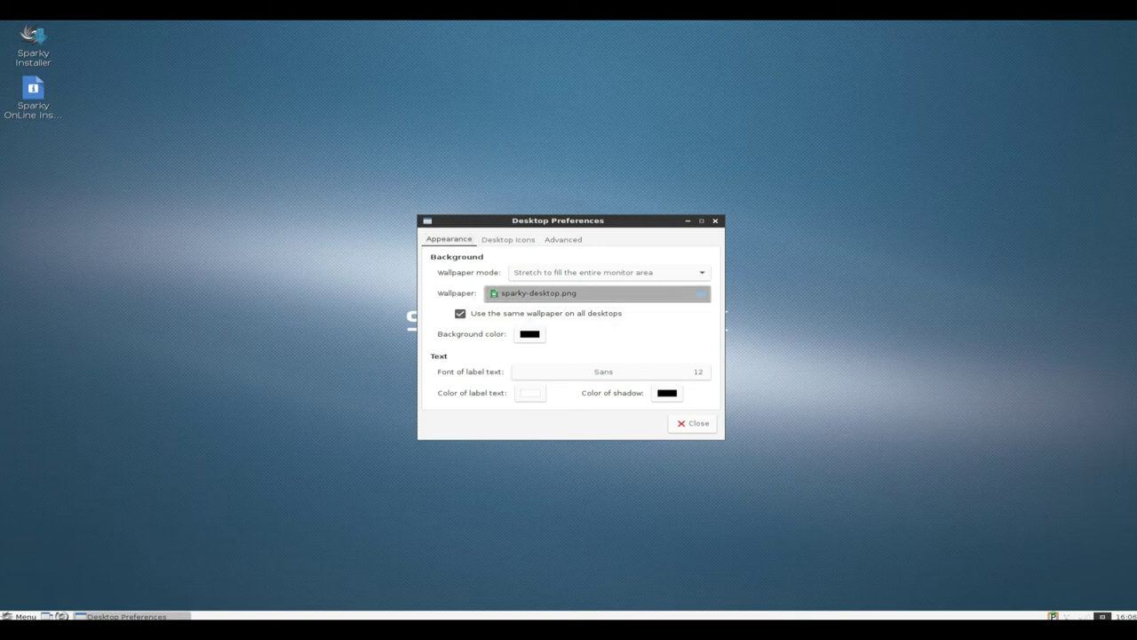
key(Return)
key(Down)
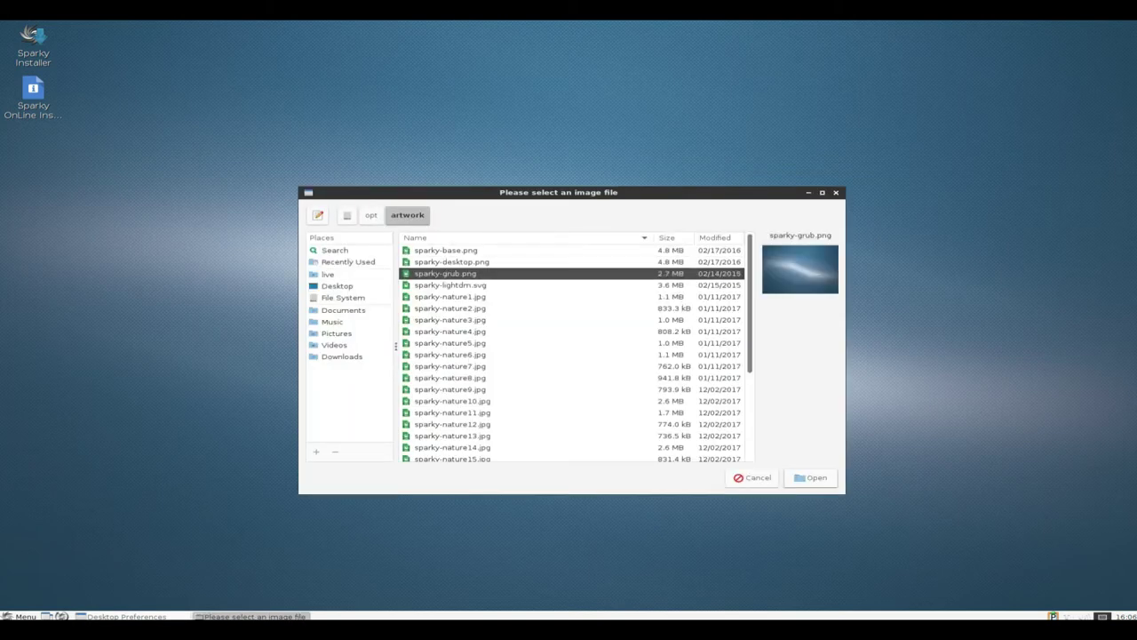
key(Down)
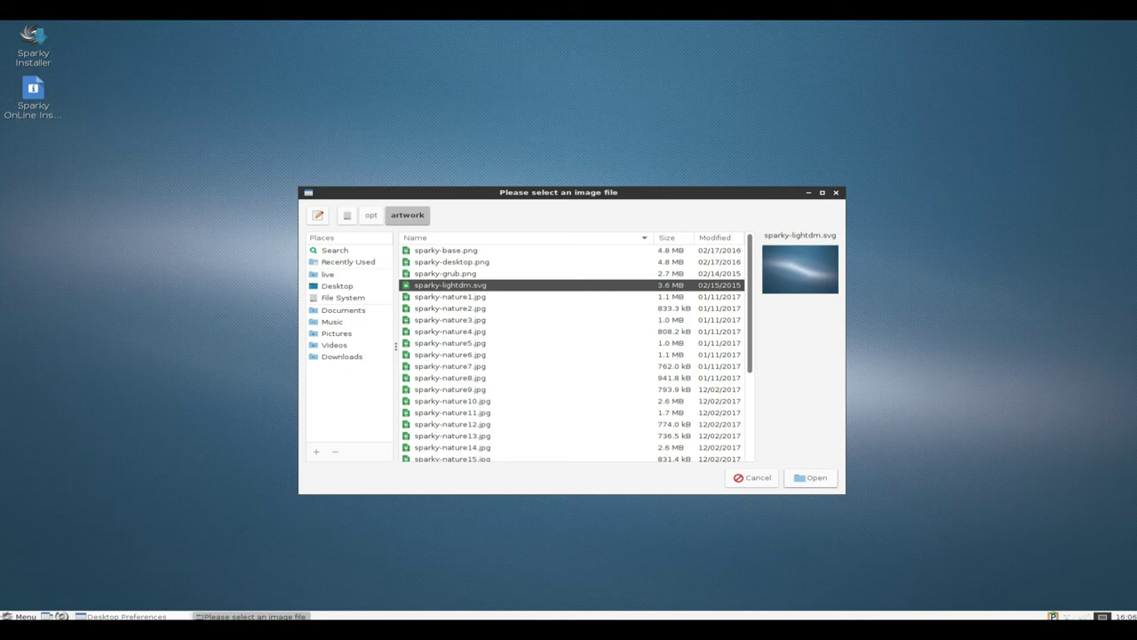
key(Down)
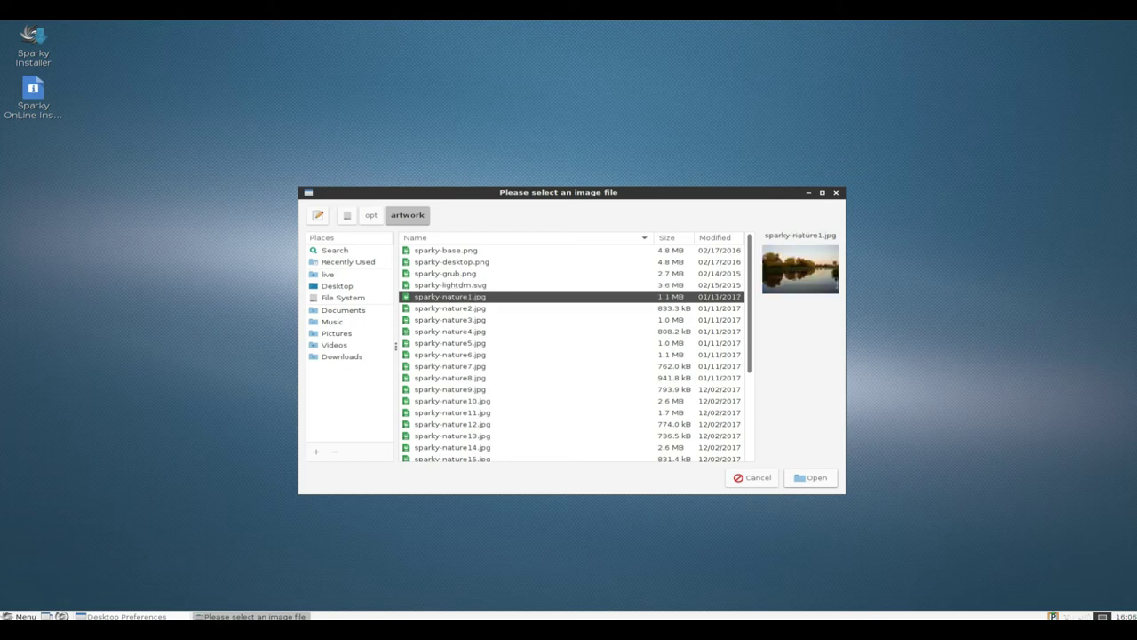
key(Down)
key(Down)
key(Down)
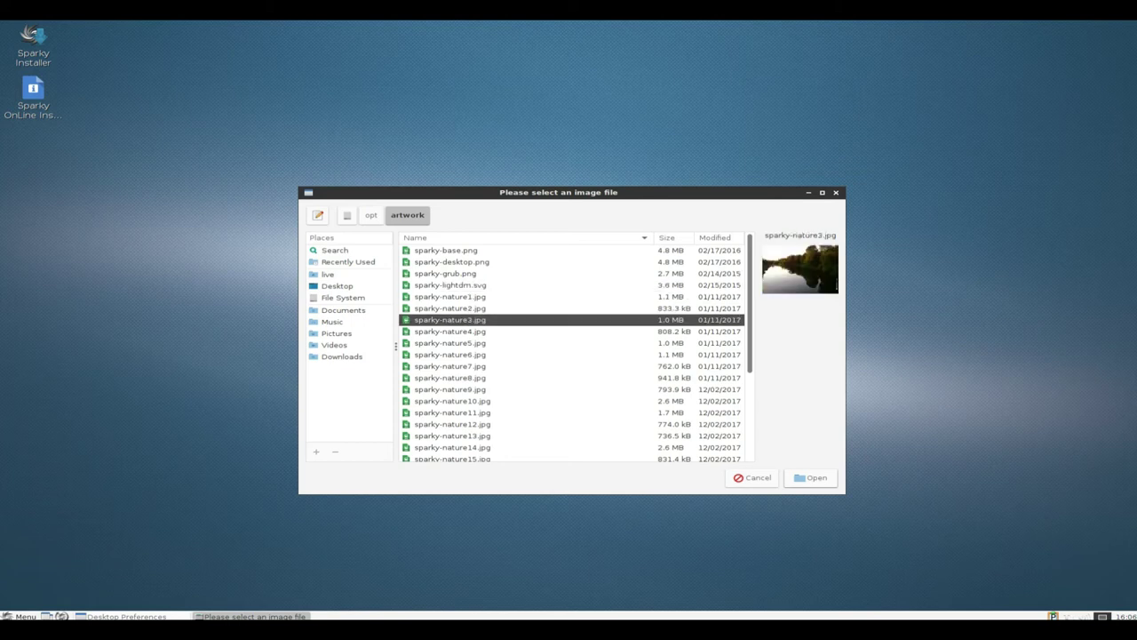
key(Down)
key(Down)
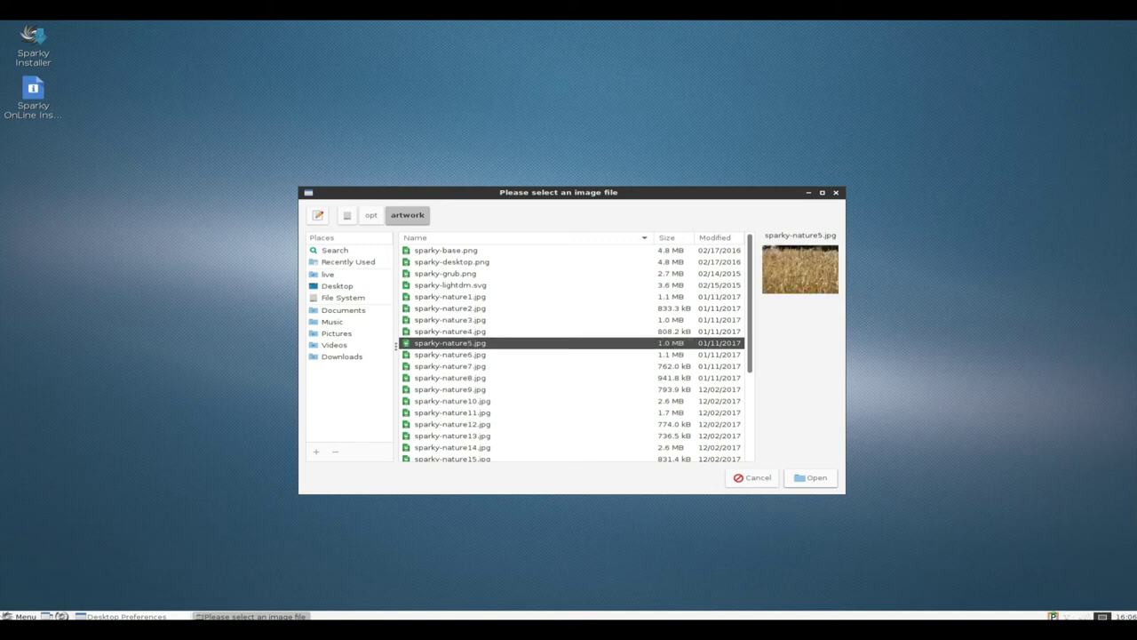
key(Down)
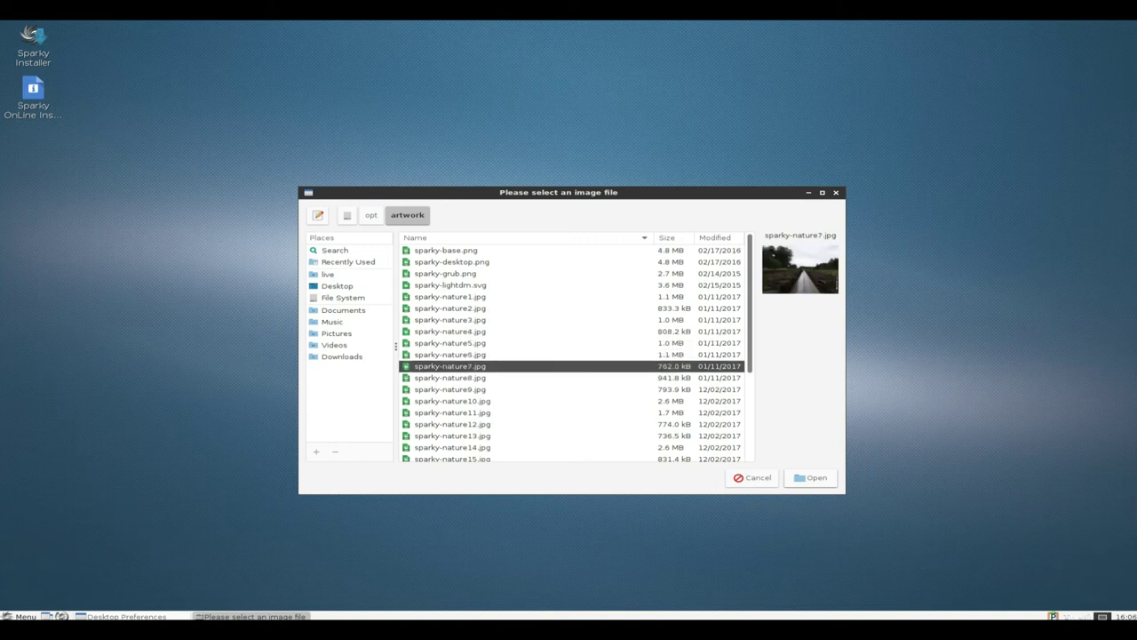
key(Down)
key(Down)
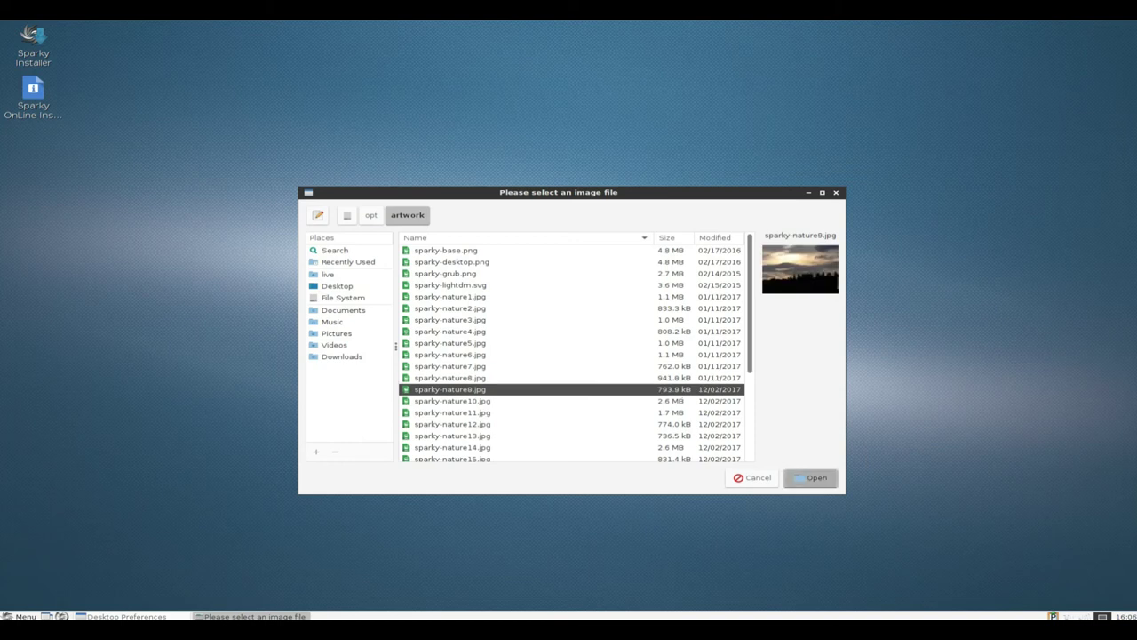
click(810, 477)
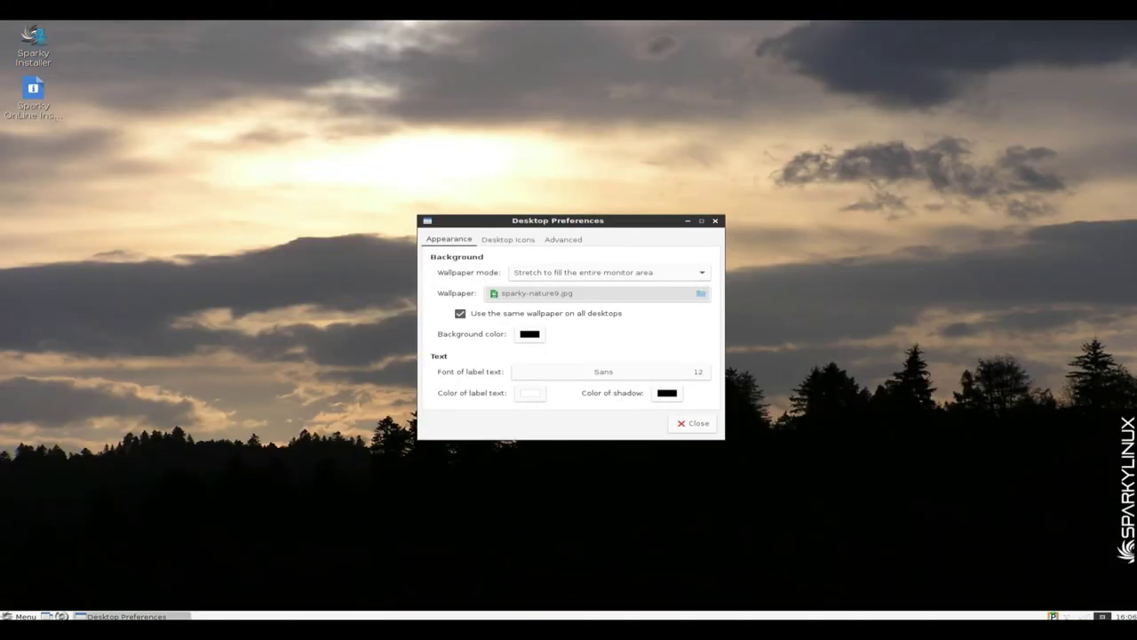
Review the advanced desktop preferences and close the dialog
click(564, 239)
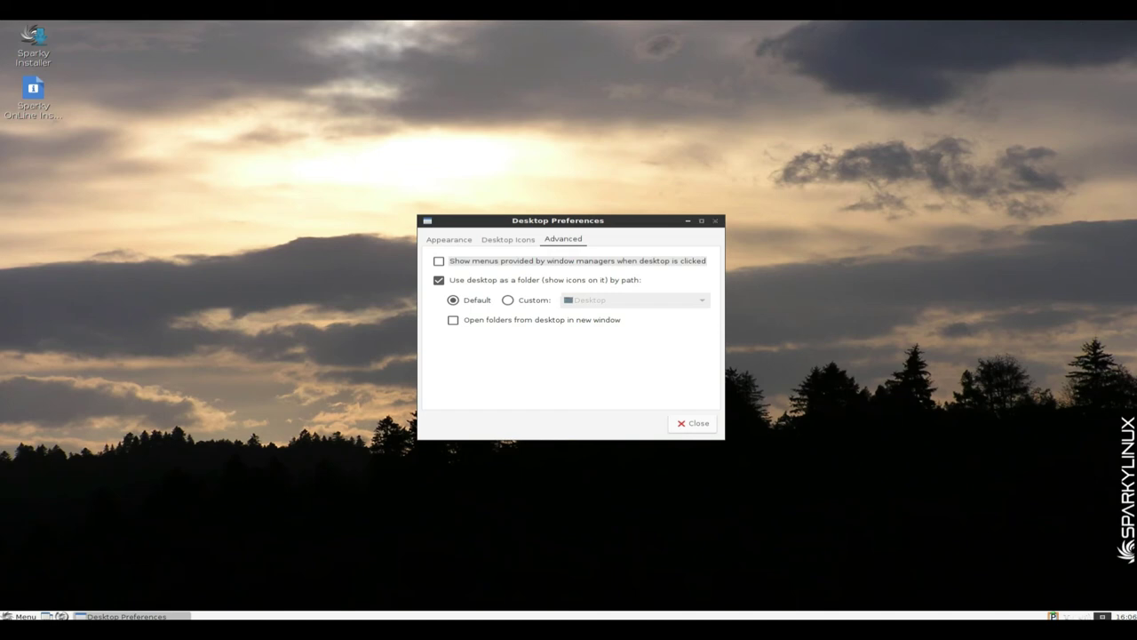
key(Escape)
Open the Window Effects settings from the preferences, review the Shadow, Opacity, Fade and Other options, and close them without applying changes
click(19, 616)
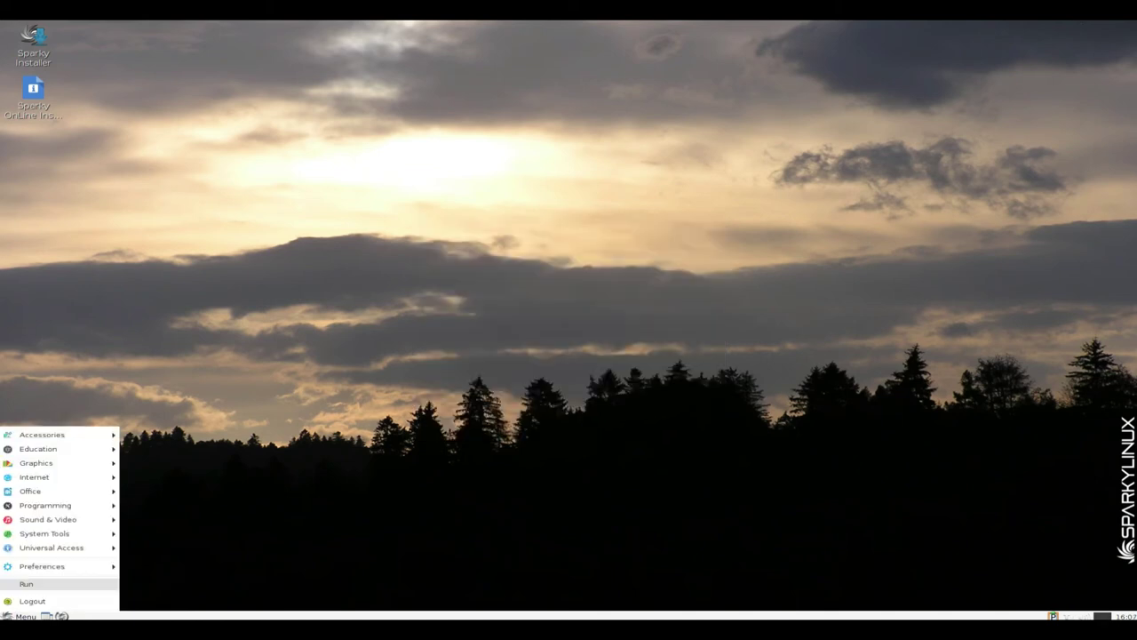
mouse_move(53, 565)
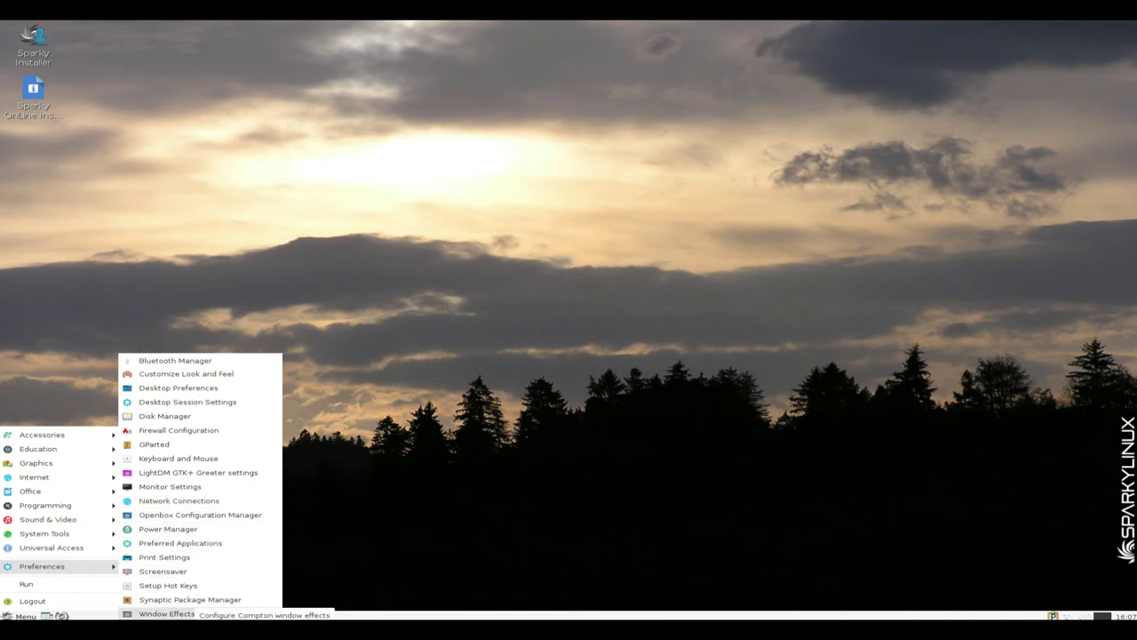
click(167, 613)
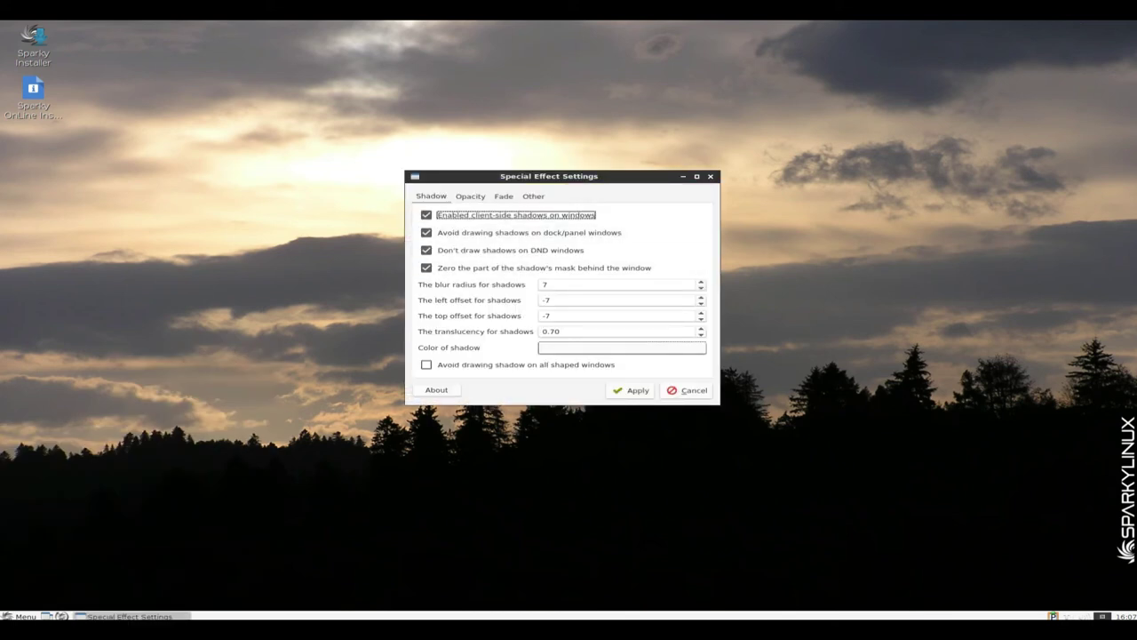
key(ctrl+Page_Down)
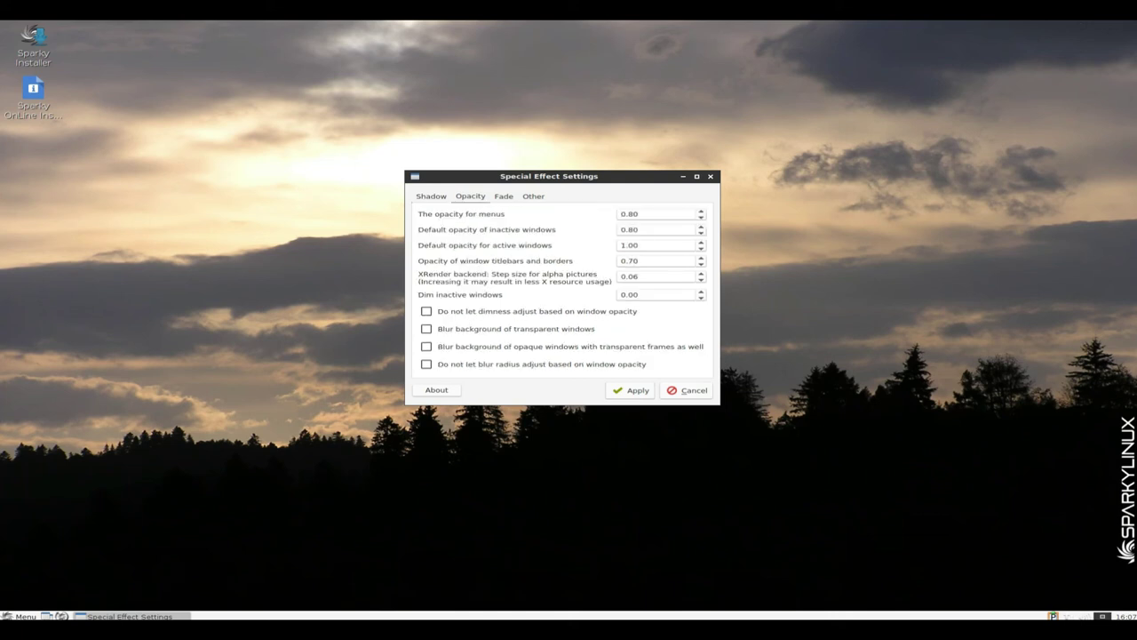
key(ctrl+Page_Down)
key(ctrl+Page_Down)
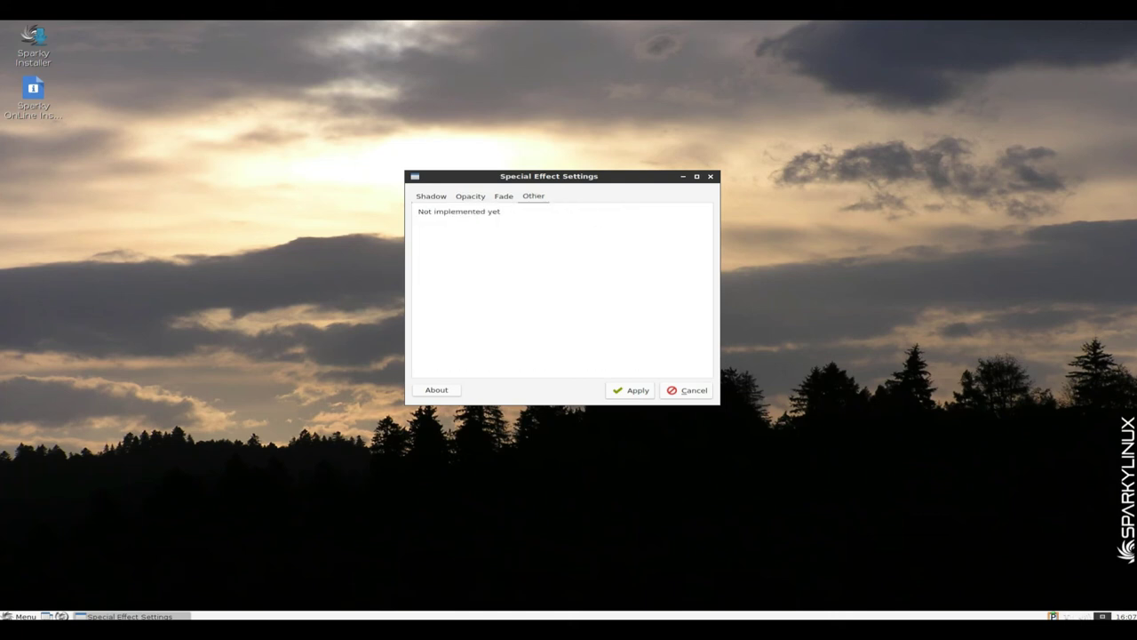
key(Escape)
right_click(405, 137)
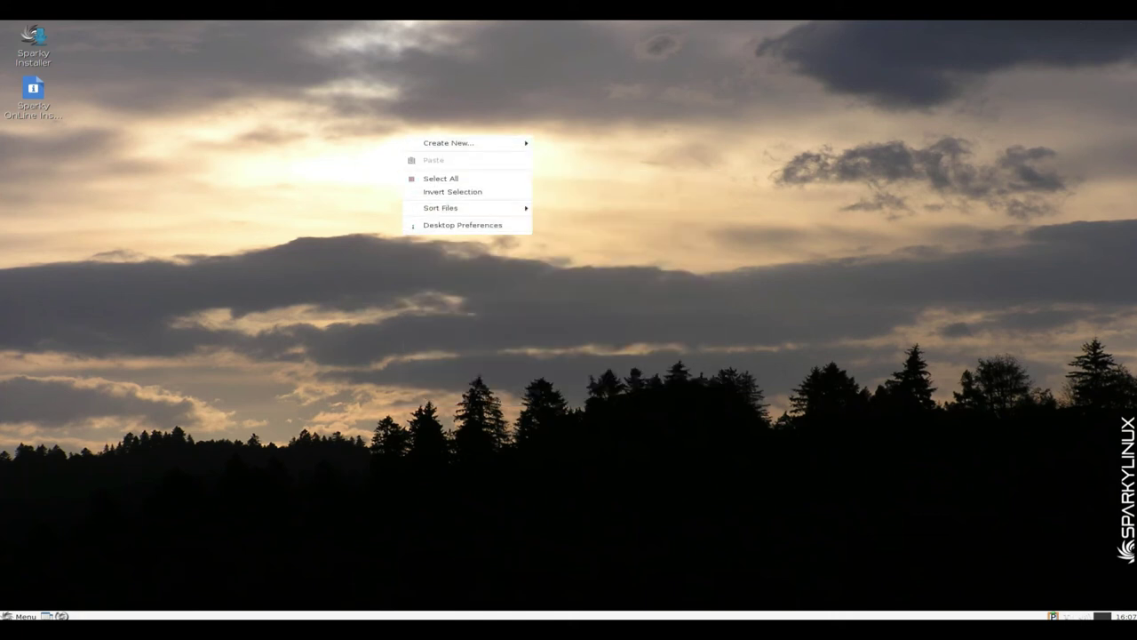
key(Escape)
Open LXTerminal from the system tools
click(20, 616)
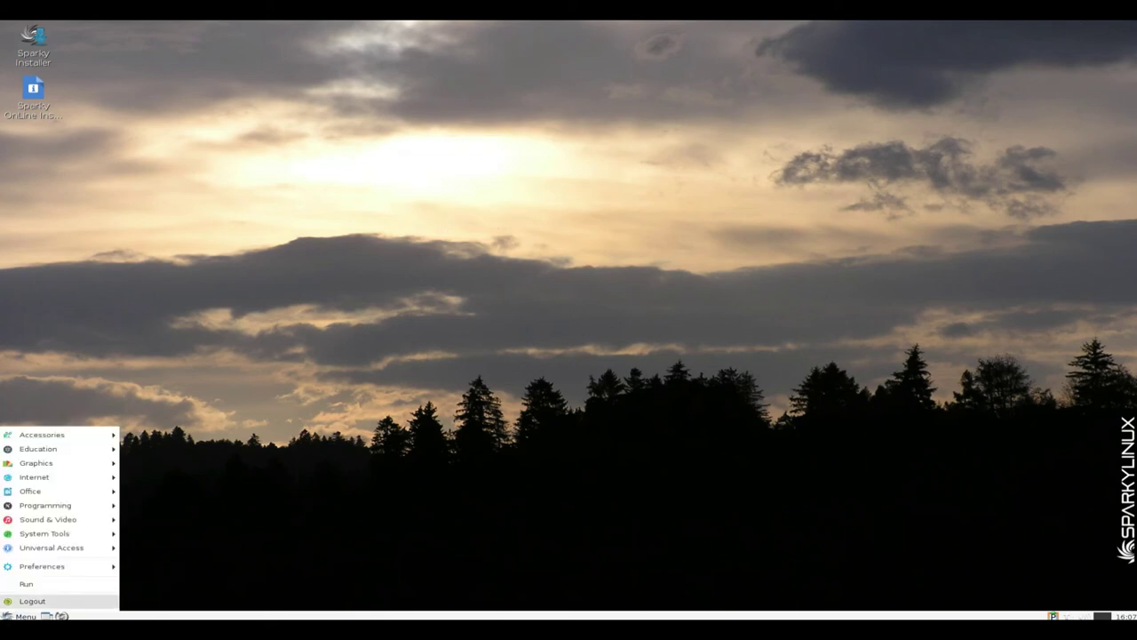
mouse_move(44, 533)
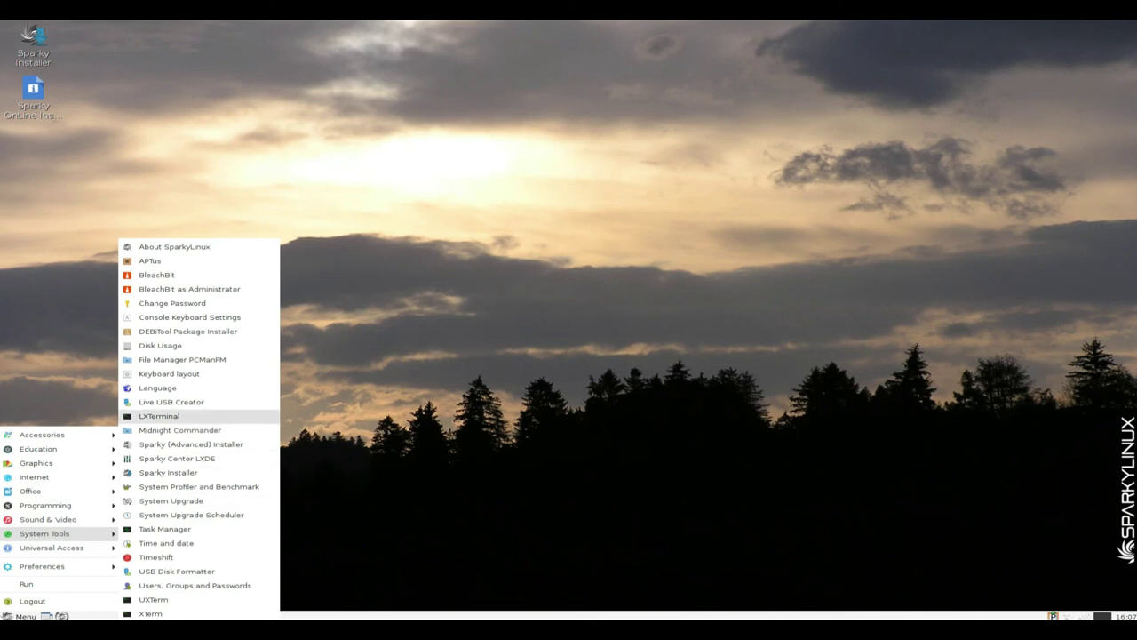
click(158, 416)
View the credits in LXTerminal's About information, and close both the credits and About dialogs
click(457, 229)
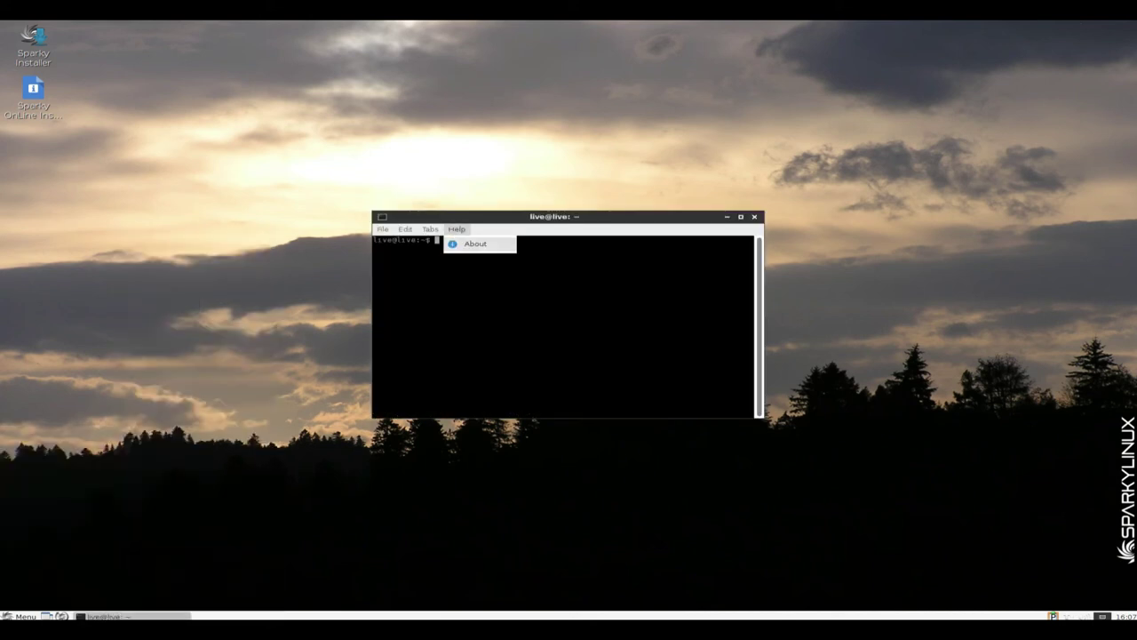
click(476, 245)
click(508, 380)
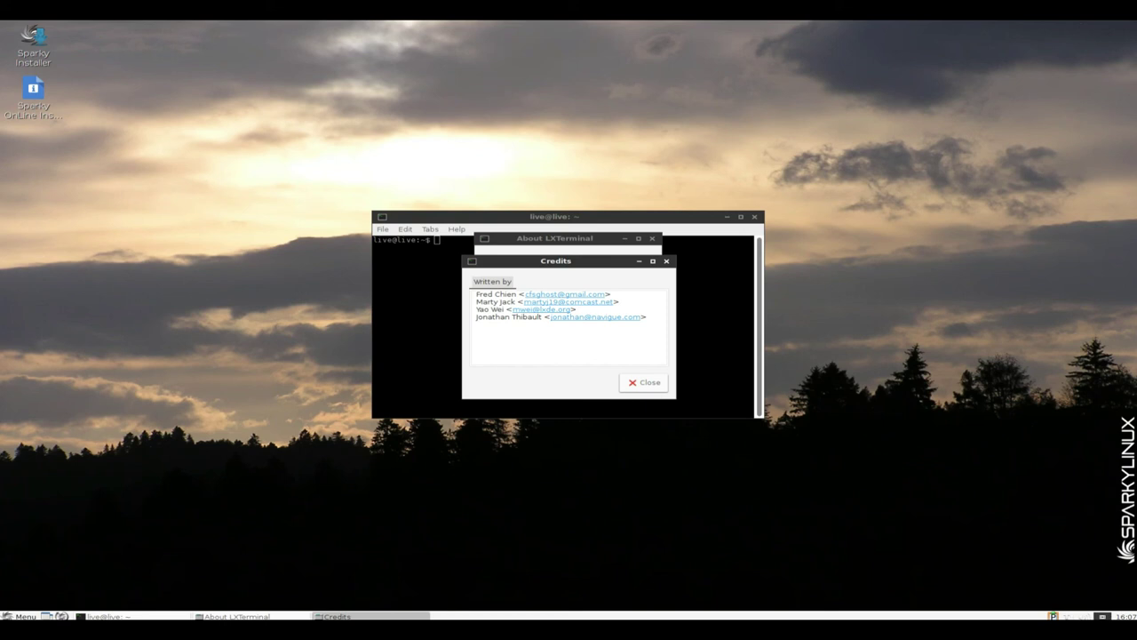
click(643, 383)
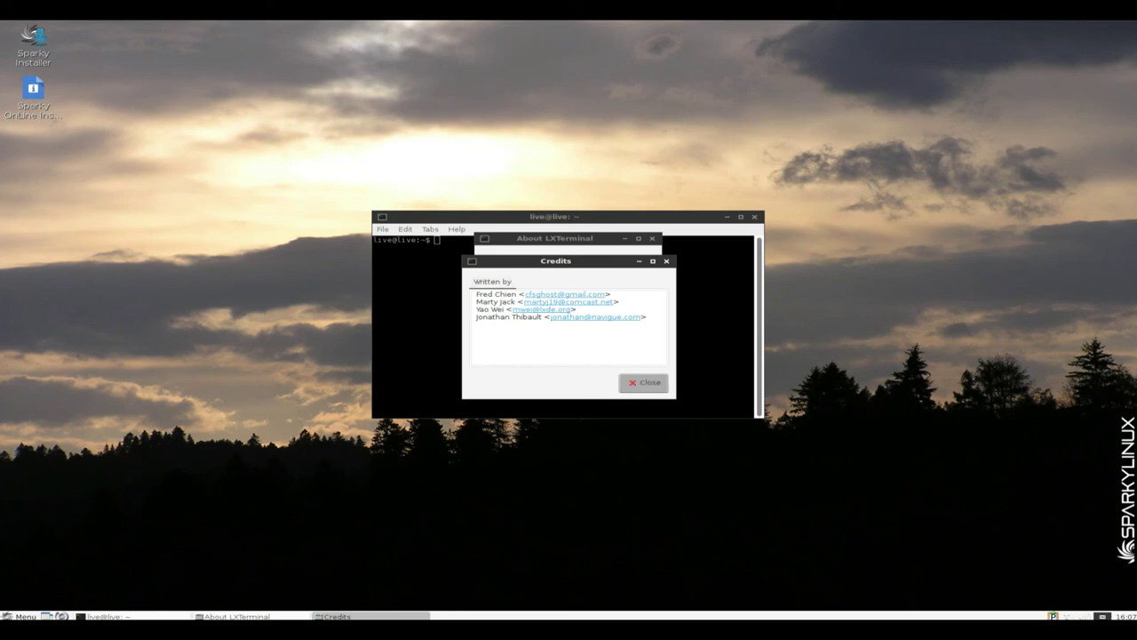
click(629, 380)
Check the kernel information in the terminal with uname -a and uname -r, and end the terminal session
text(u)
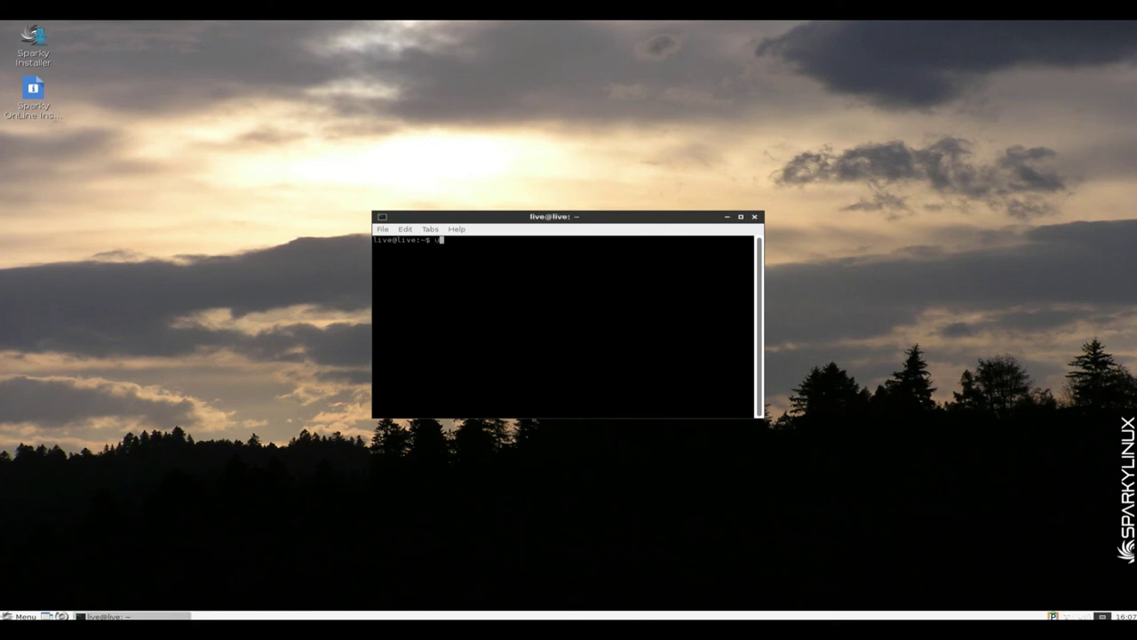
text(name -a)
key(Return)
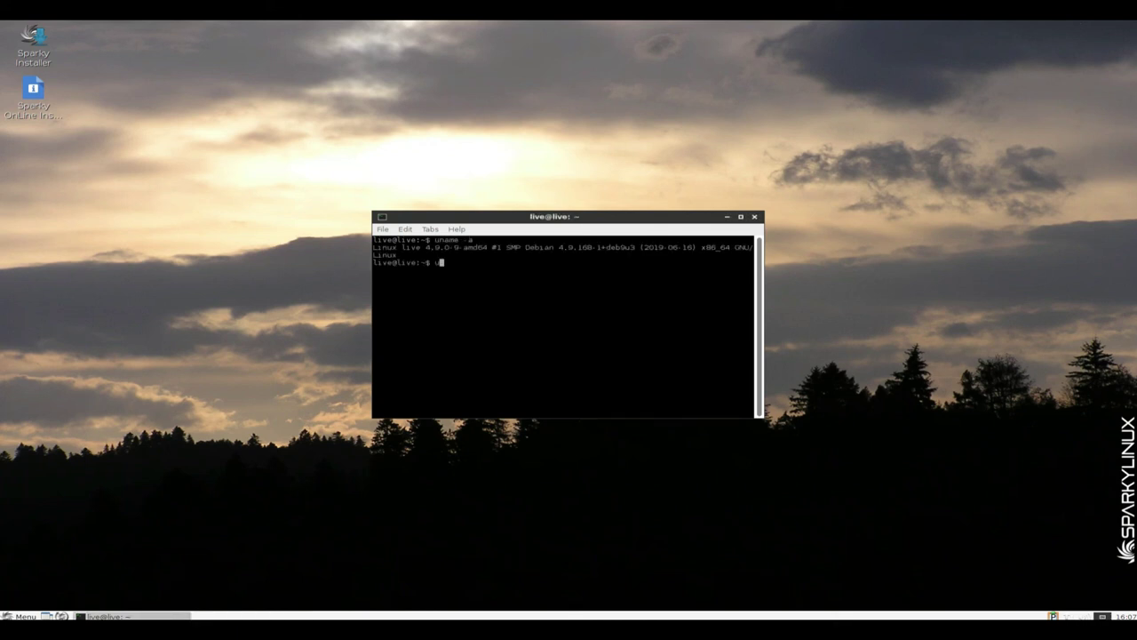
text(uname -r)
key(Return)
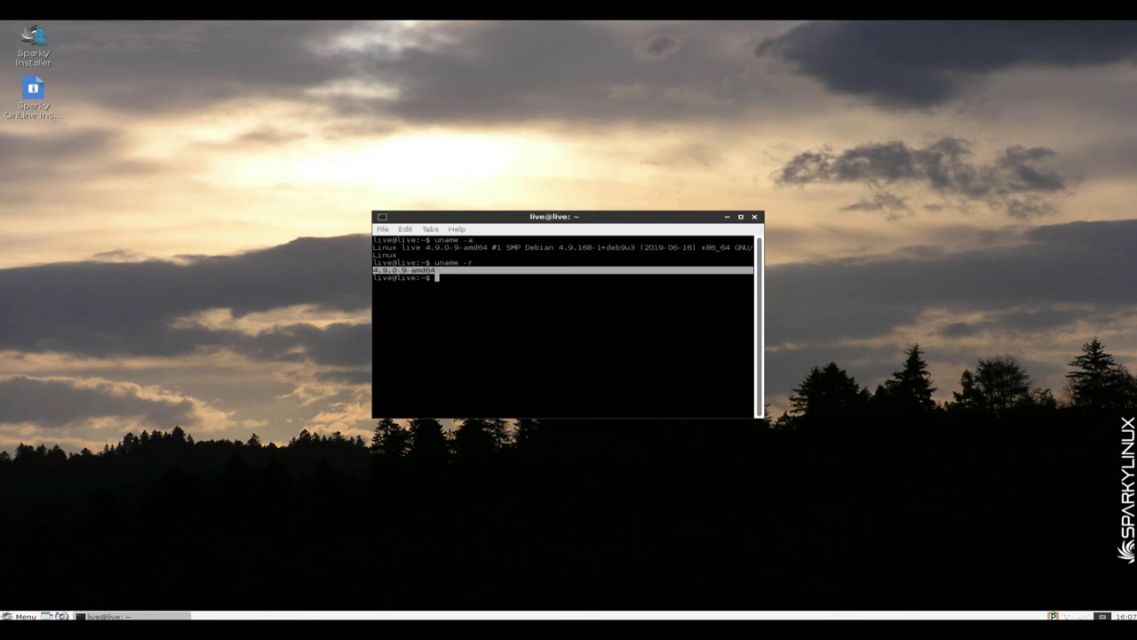
key(ctrl+d)
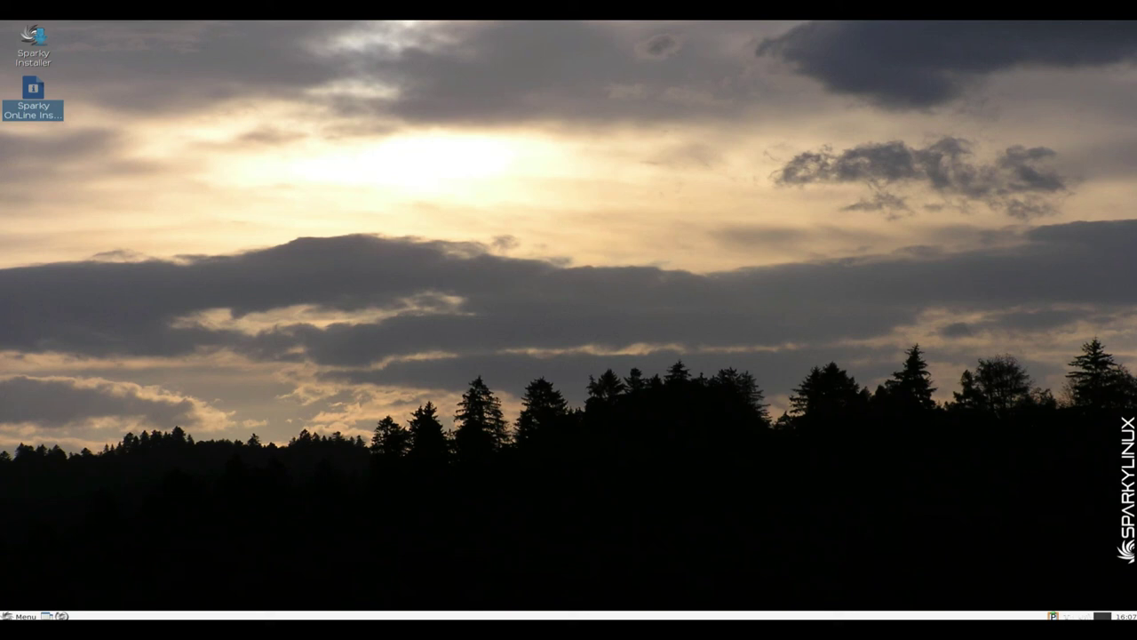